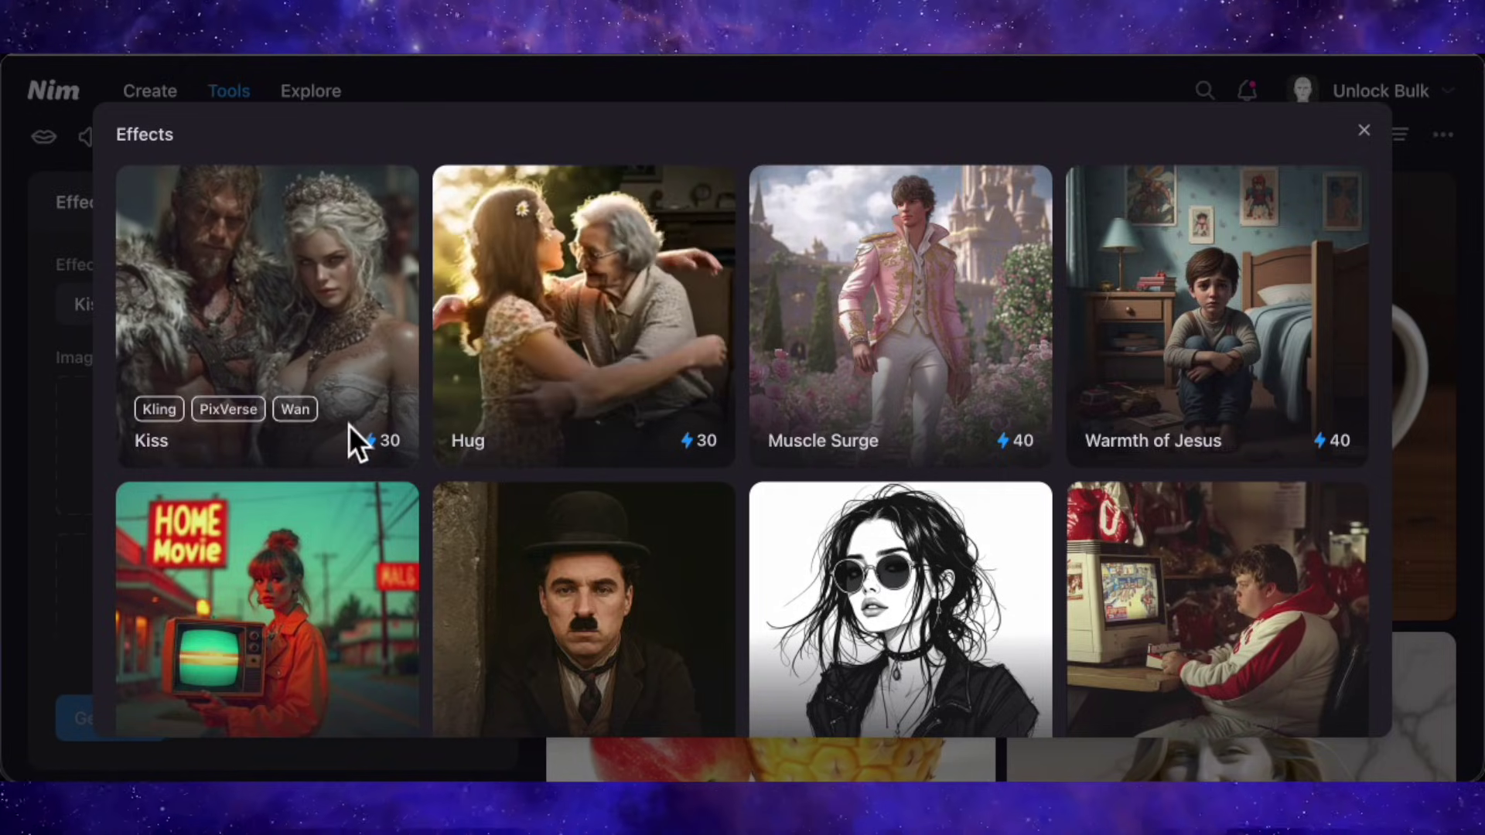
Scroll down the effects gallery to the 'The ultimate AI video app' landing page
scroll(721, 484, down, 20)
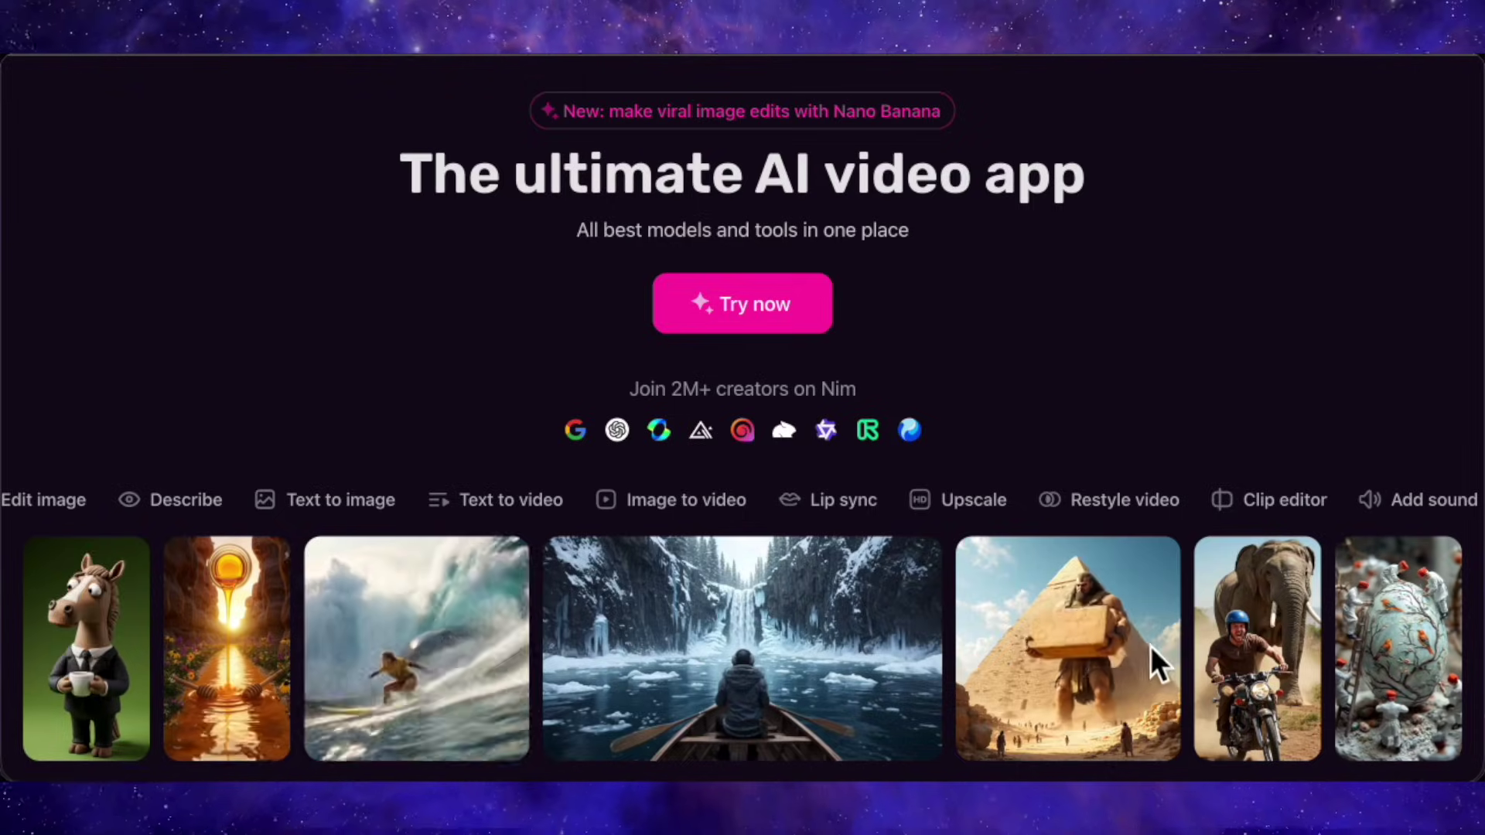
Enter the app from the landing page and browse the Explore community feed sorted by Hot
scroll(815, 450, up, 1)
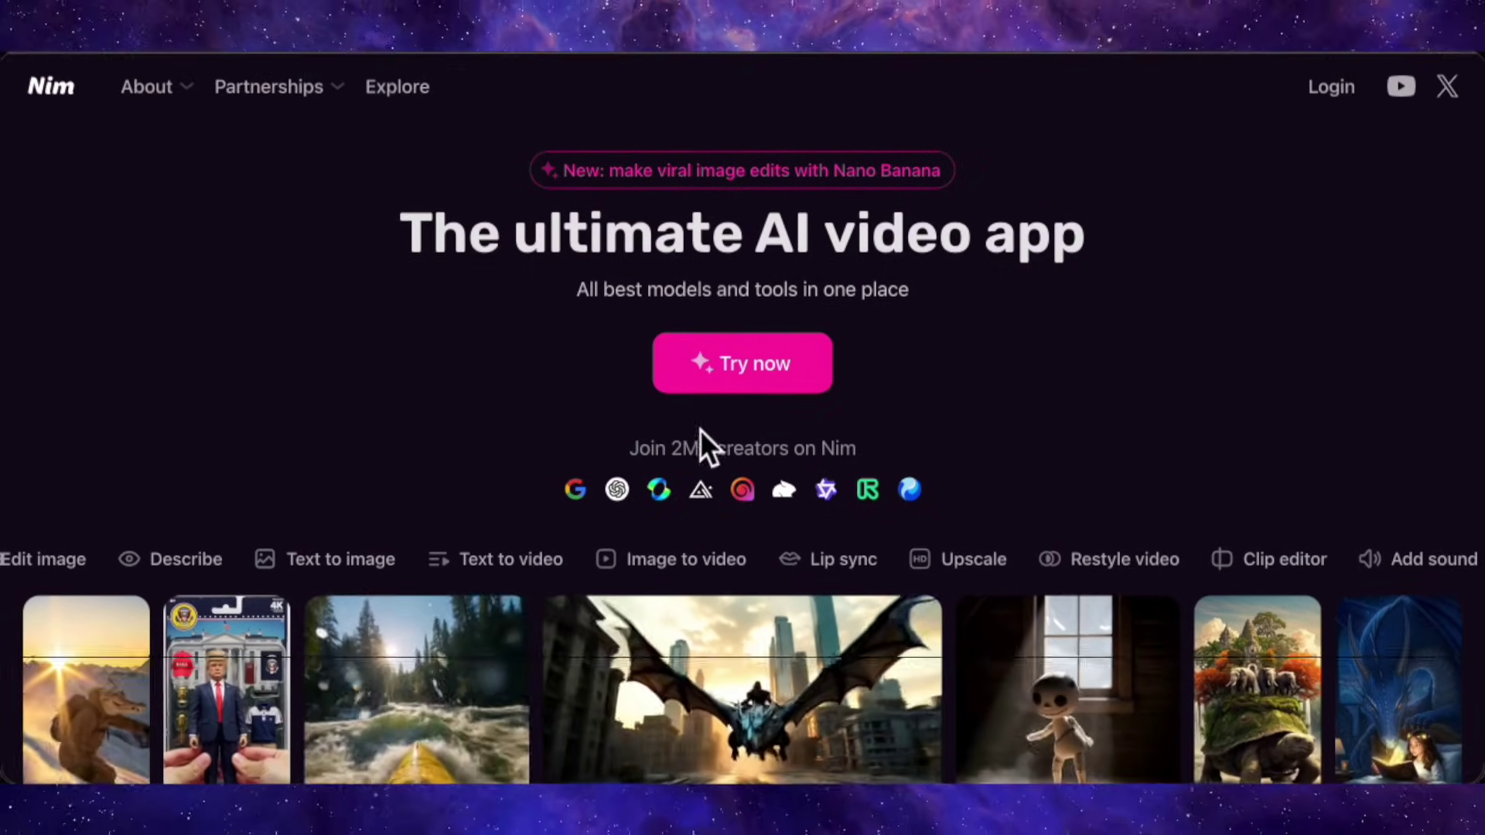
click(754, 278)
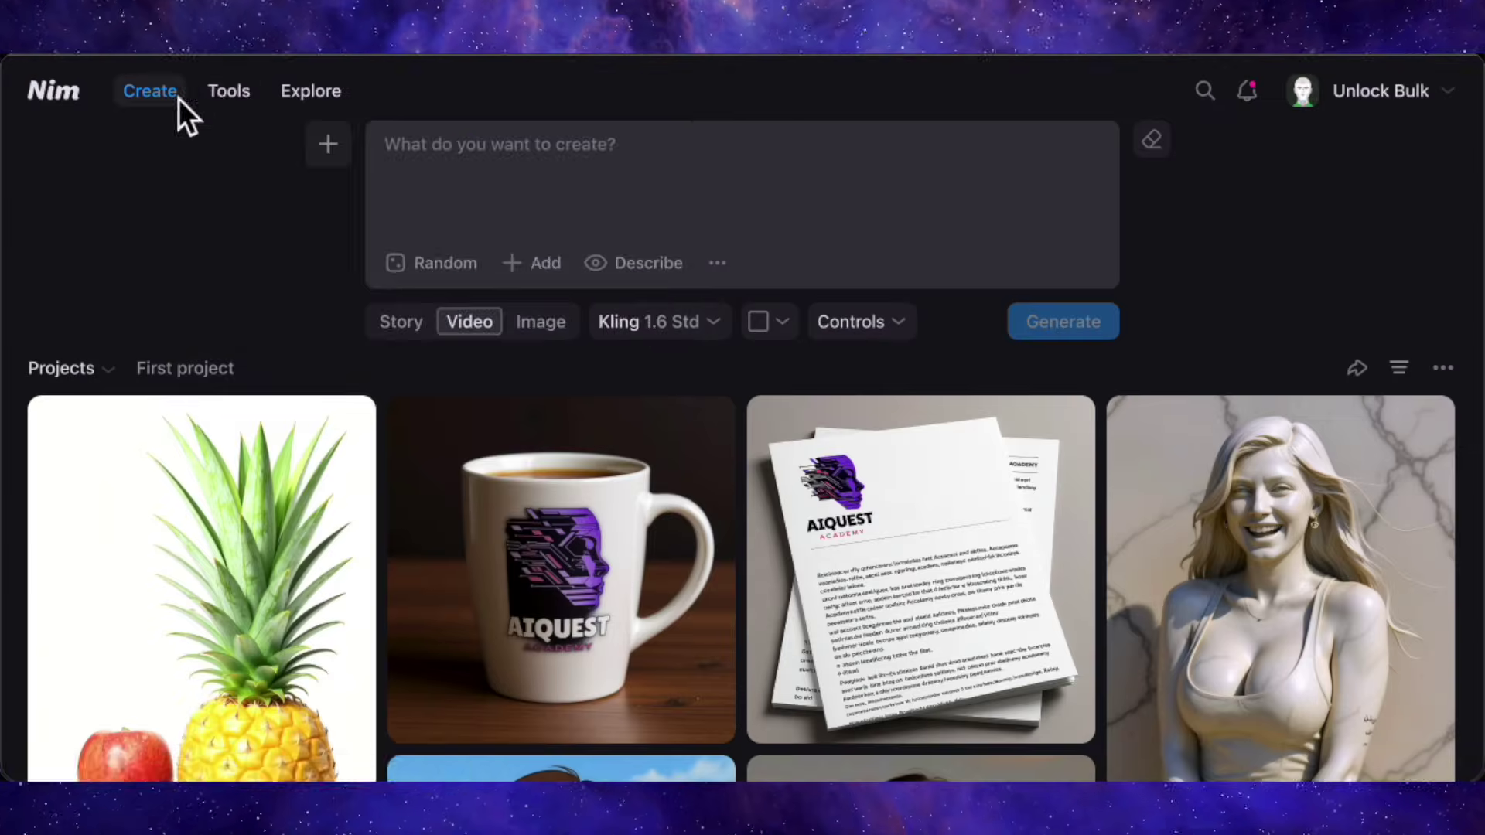
mouse_move(264, 93)
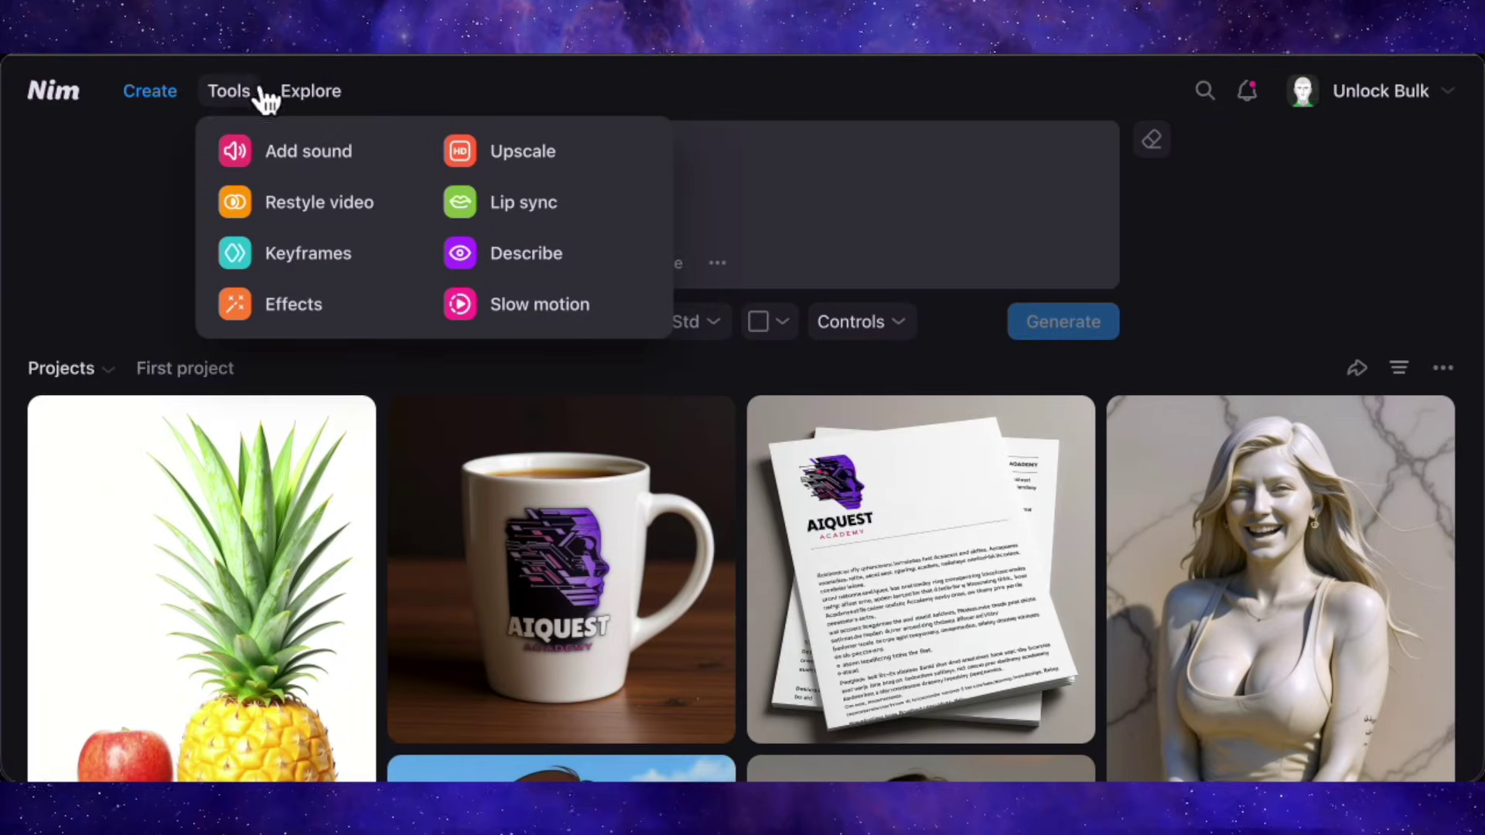
click(312, 99)
scroll(542, 379, down, 2)
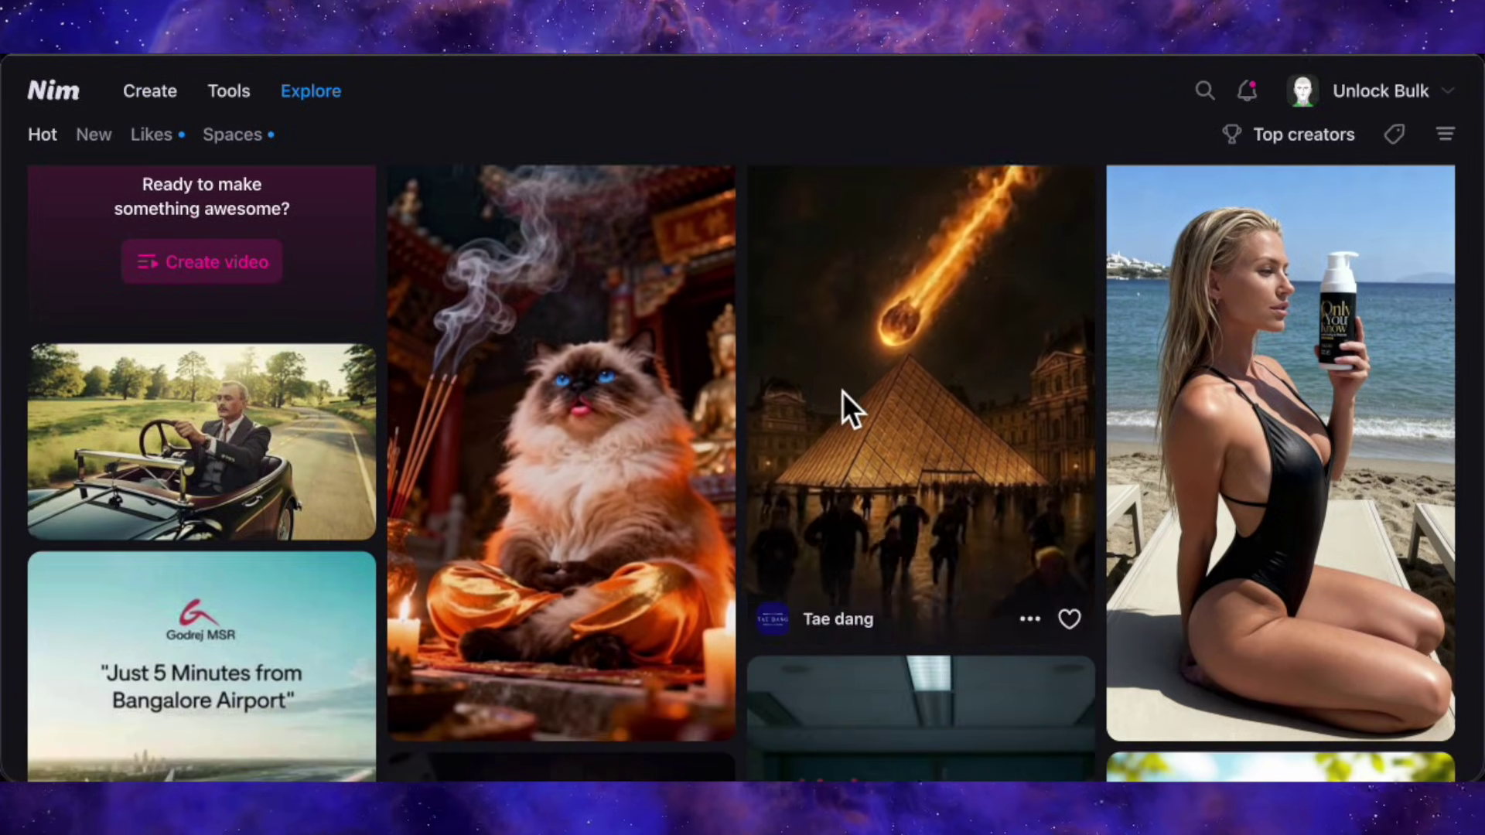
Close the image model list and switch the bird-sketch prompt to Story mode
scroll(619, 410, down, 5)
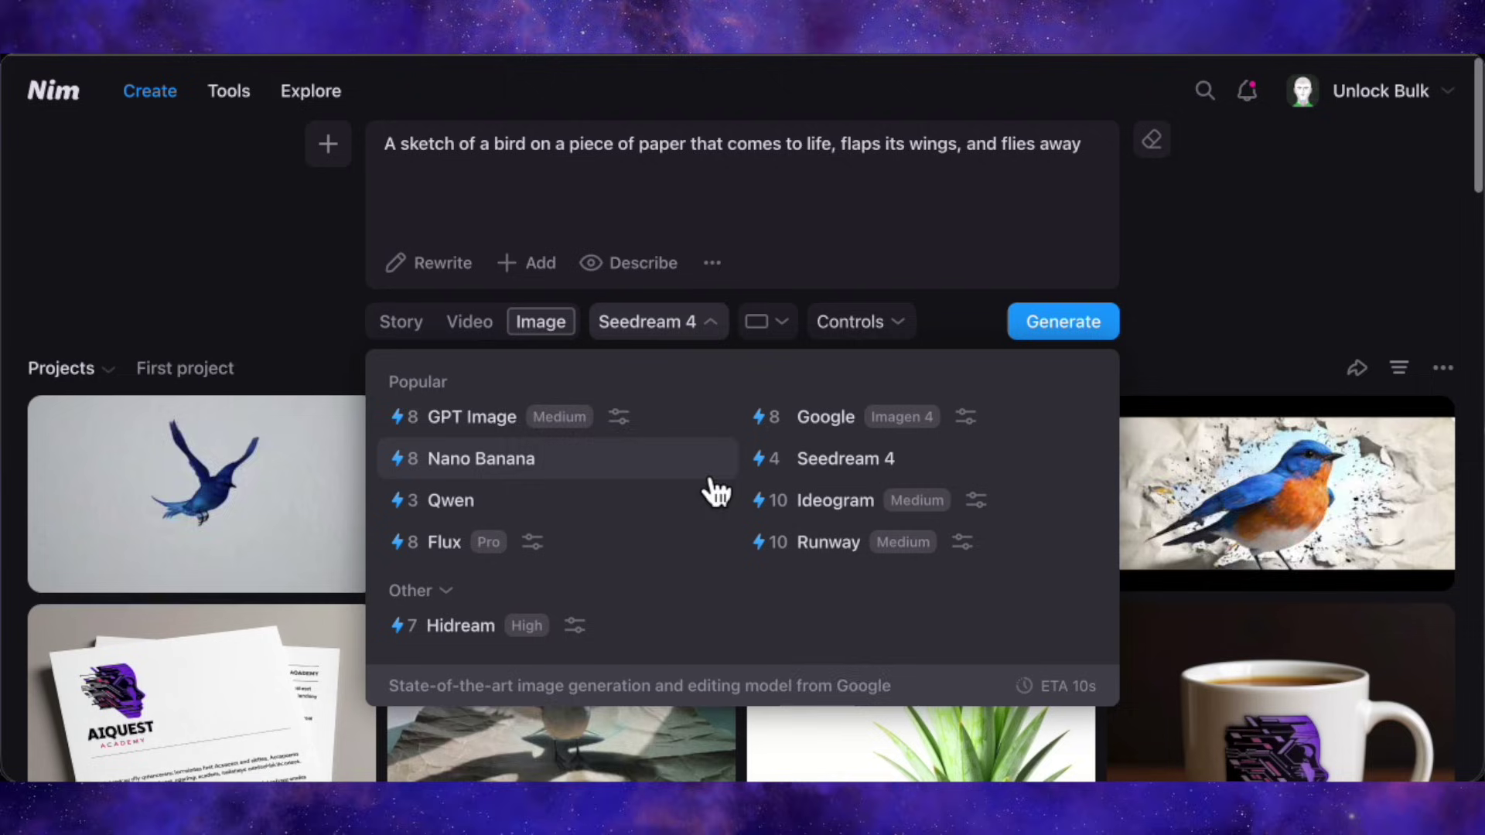
click(341, 326)
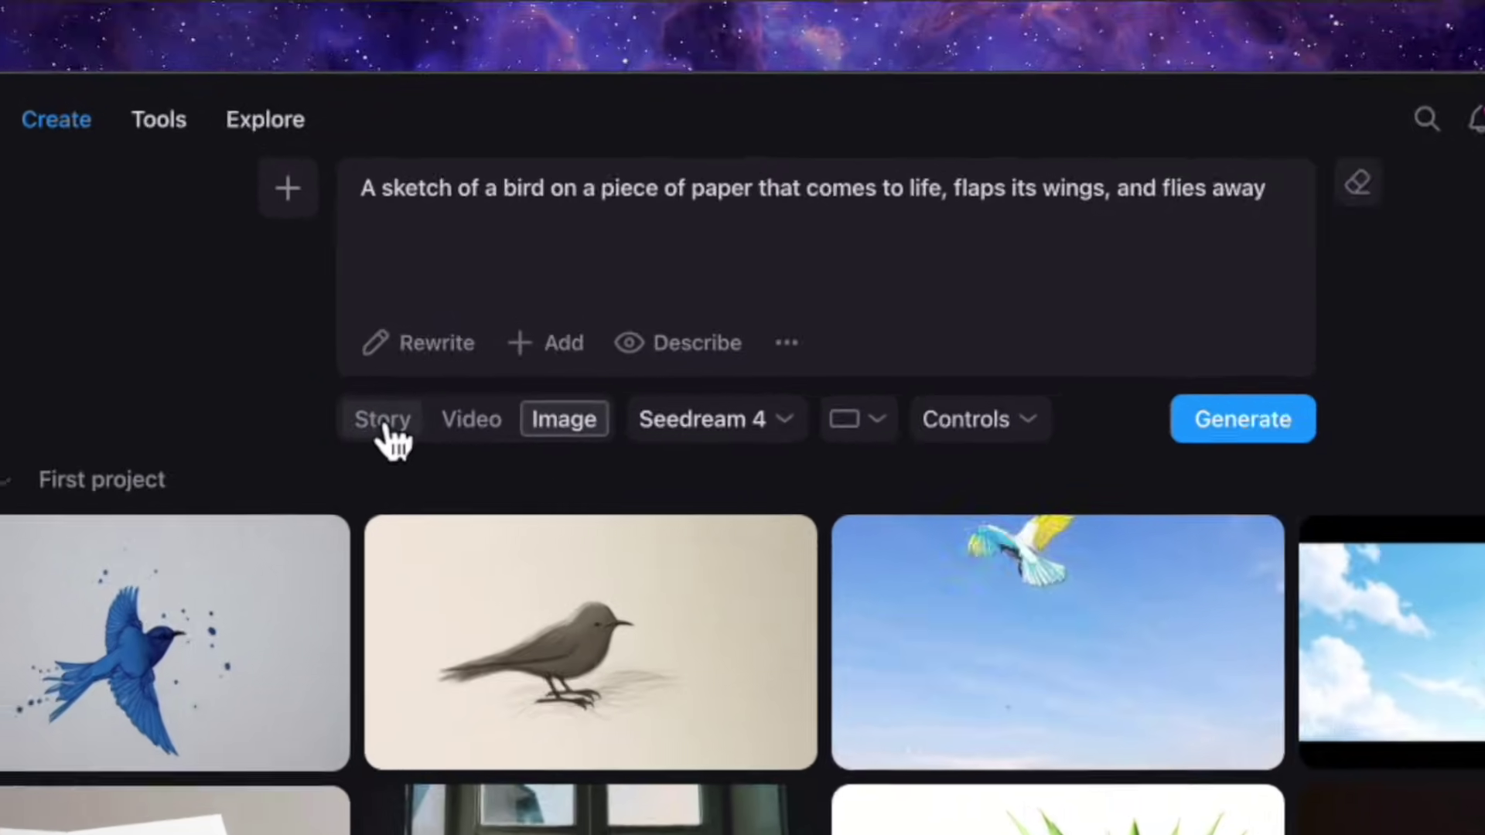
click(387, 427)
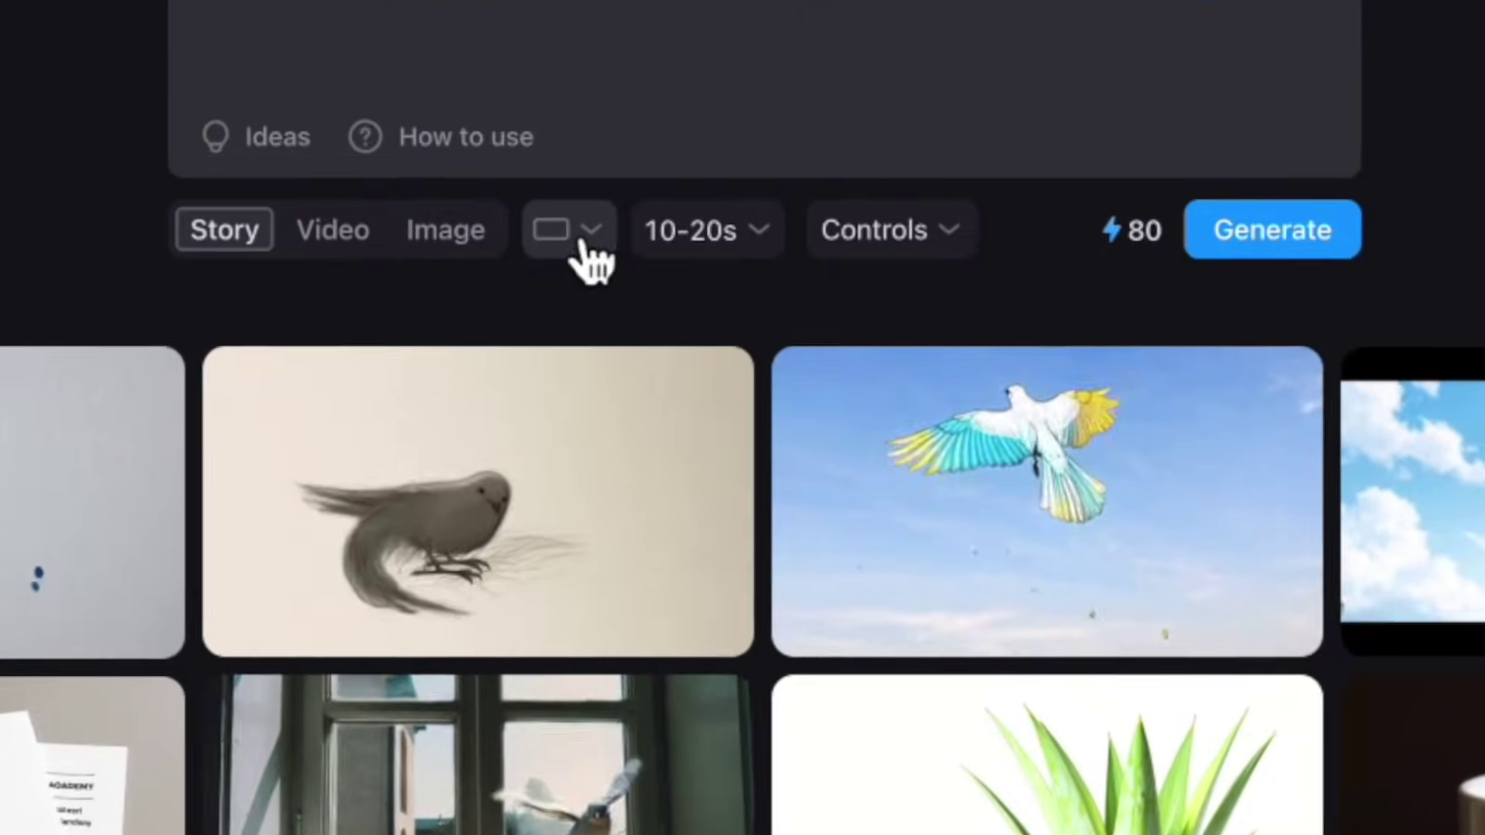
Change the story's aspect ratio from 16:9 to 9:16 portrait, keeping the 10-20s length
click(582, 244)
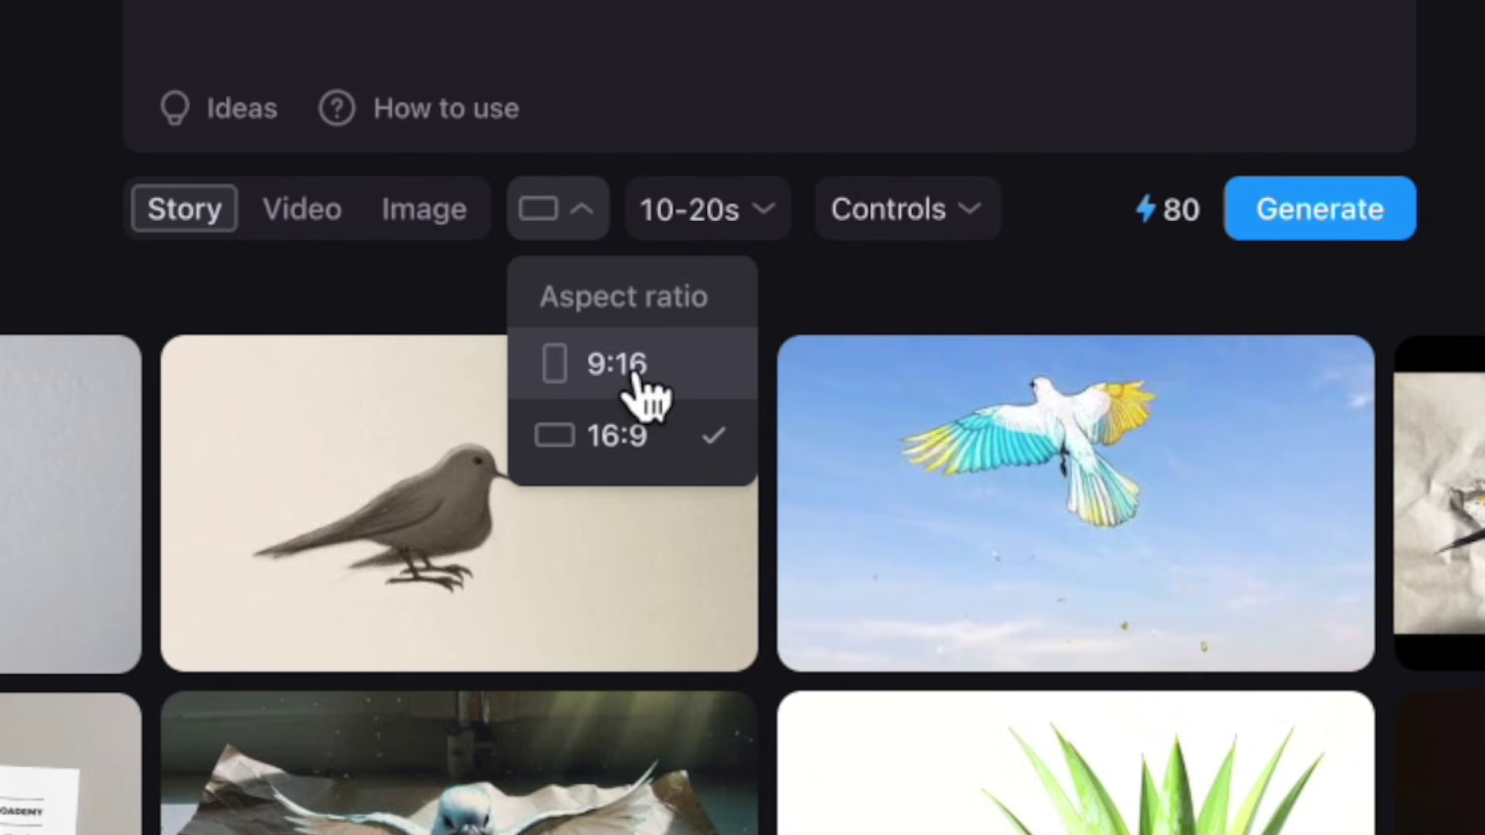
click(637, 379)
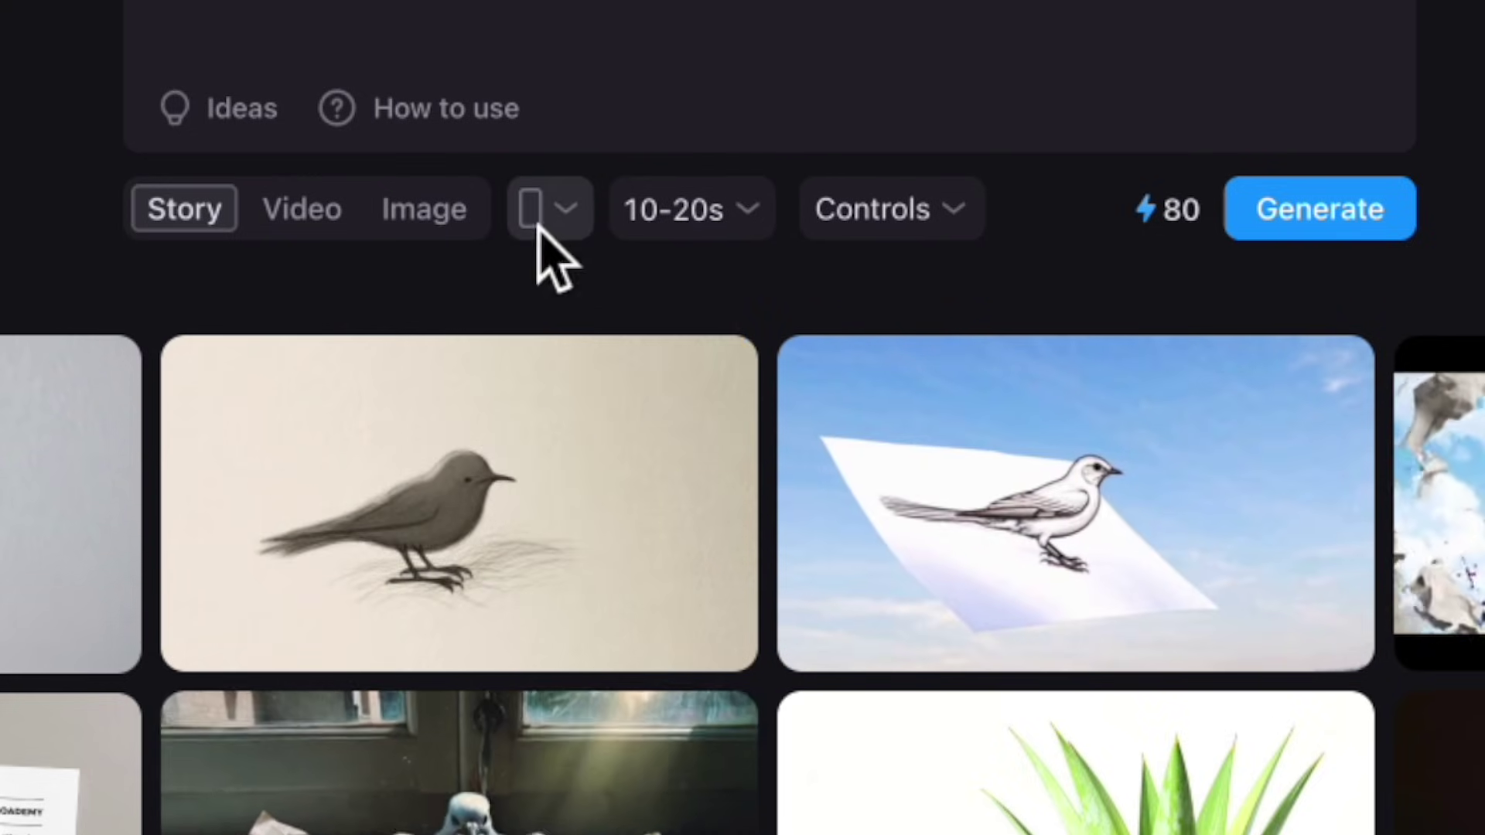
click(706, 225)
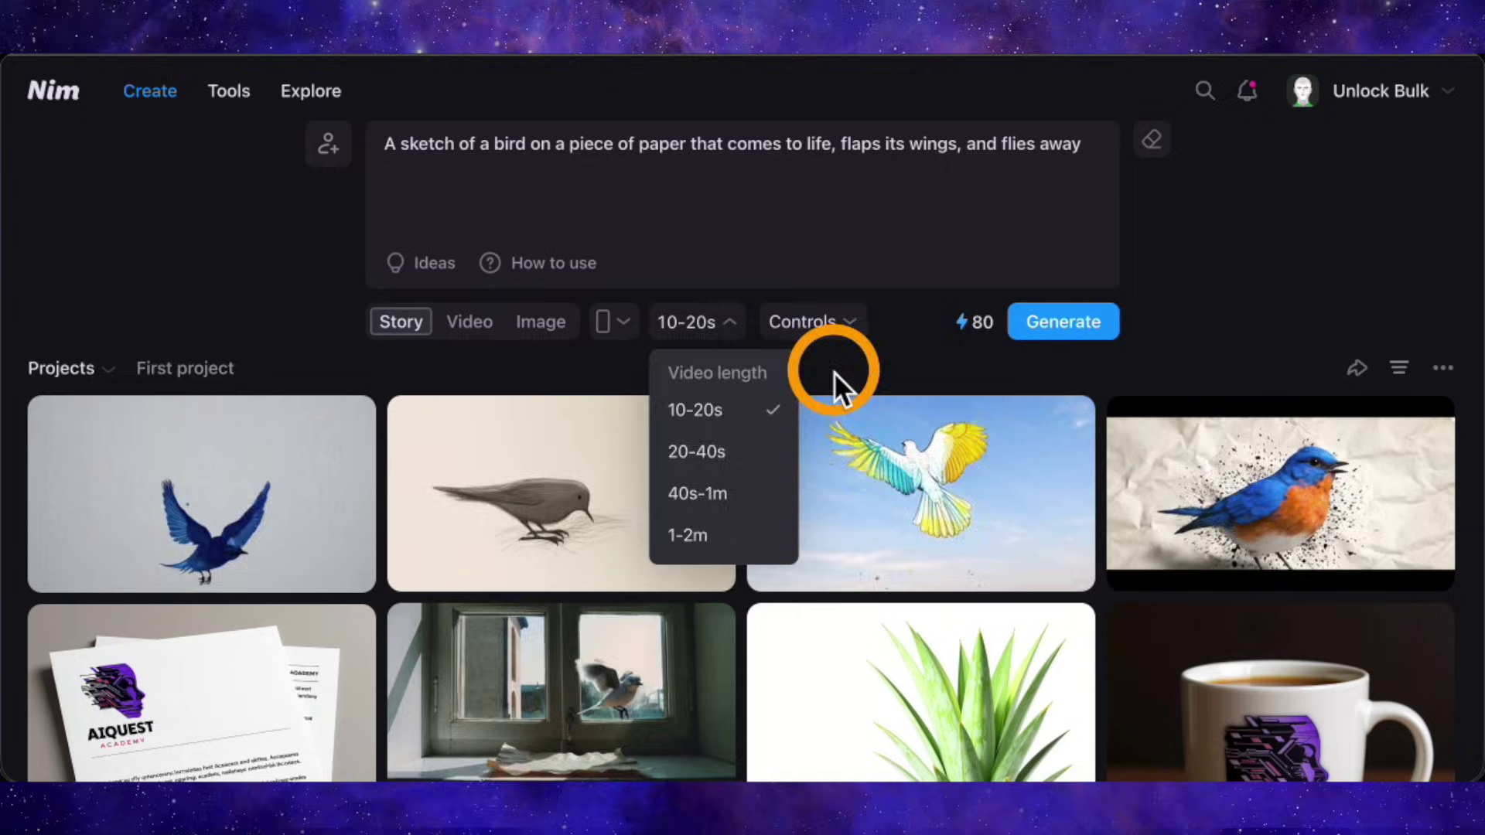
Show the story Controls and browse the Visual style gallery, leaving style on Auto
click(834, 373)
click(823, 321)
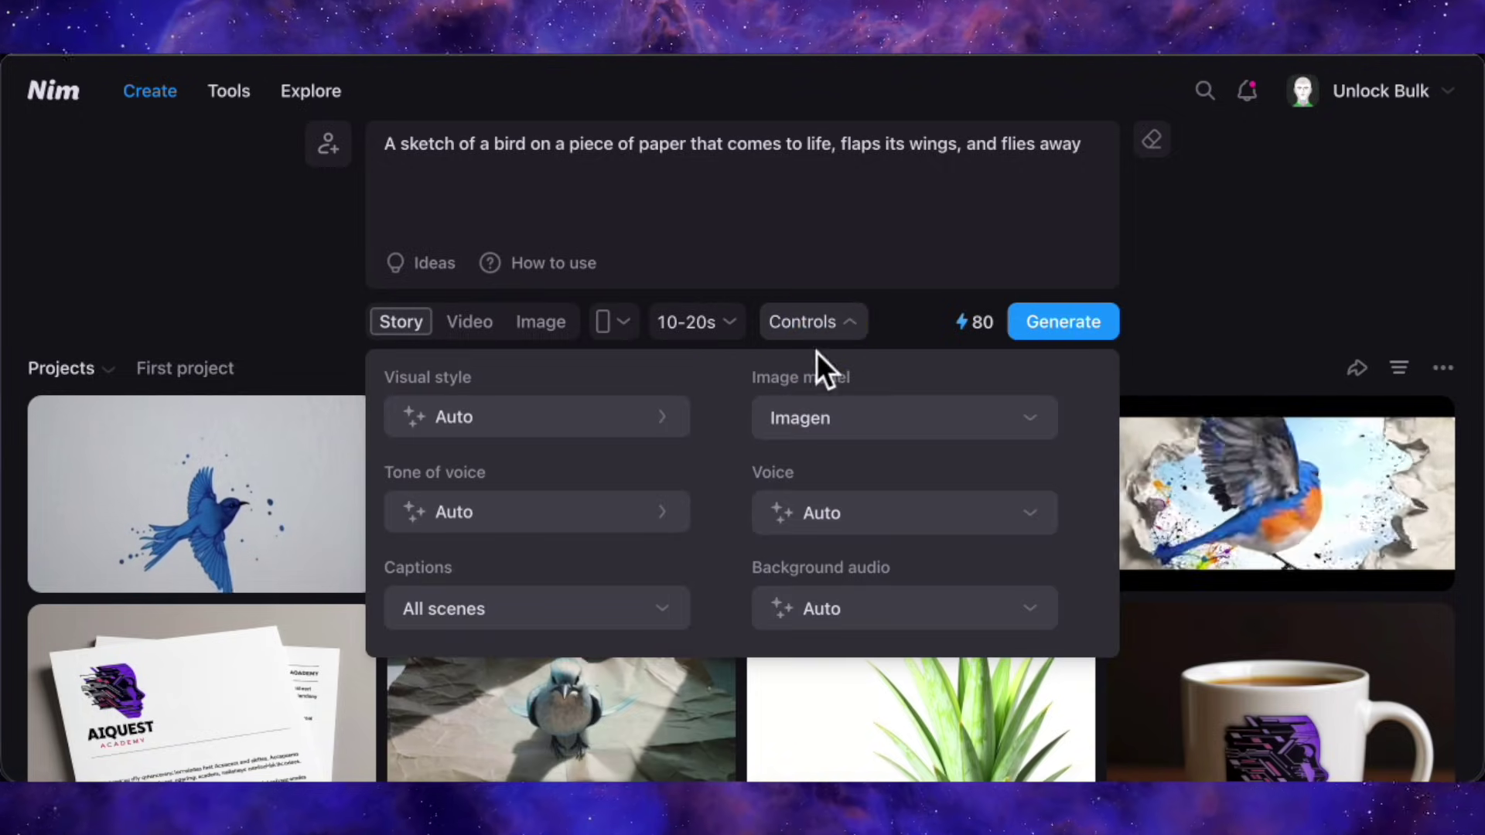
click(628, 416)
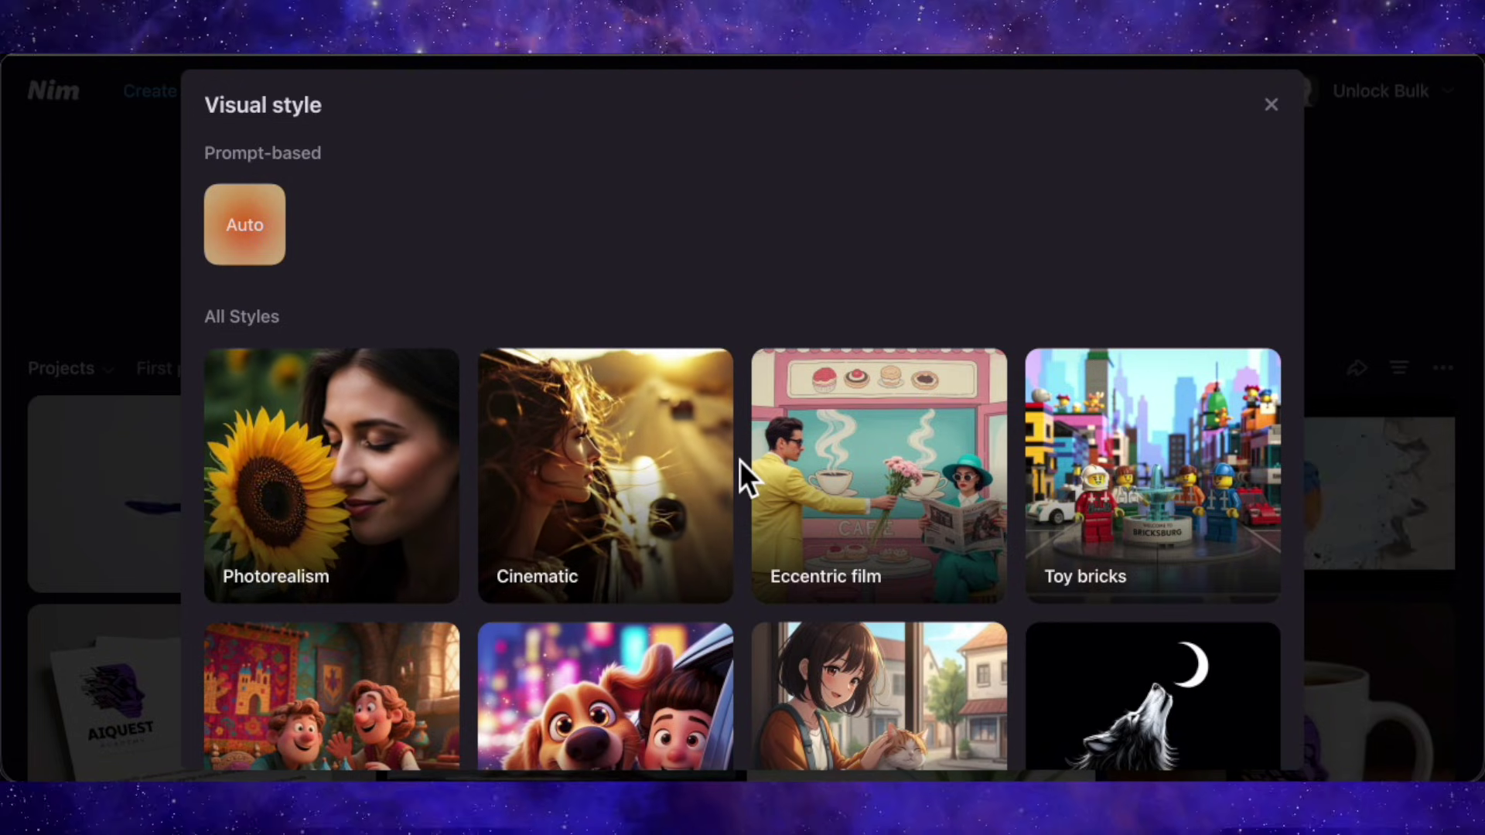
scroll(466, 497, down, 1)
scroll(586, 487, down, 1)
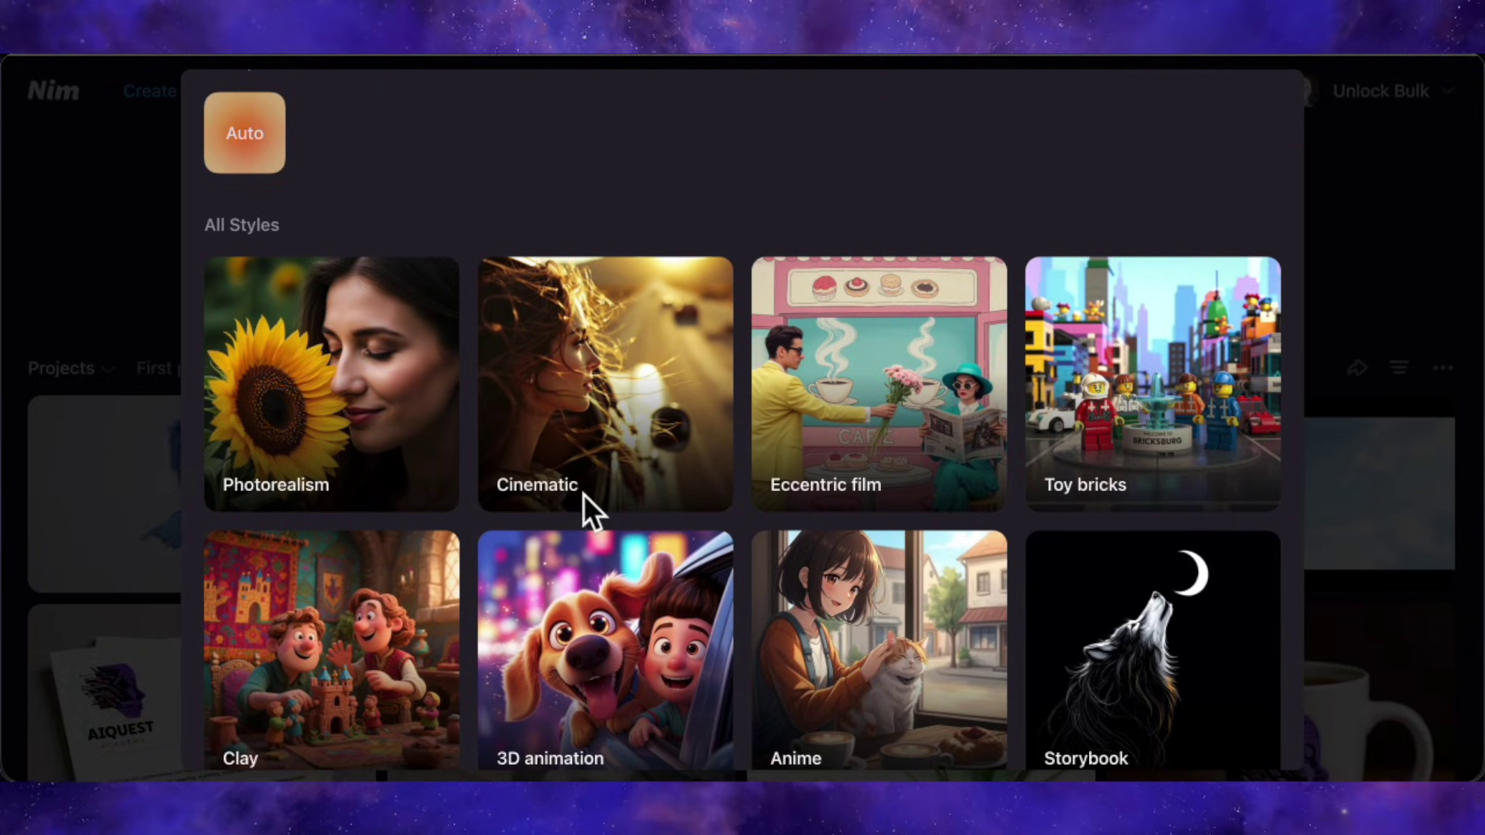
scroll(583, 495, down, 1)
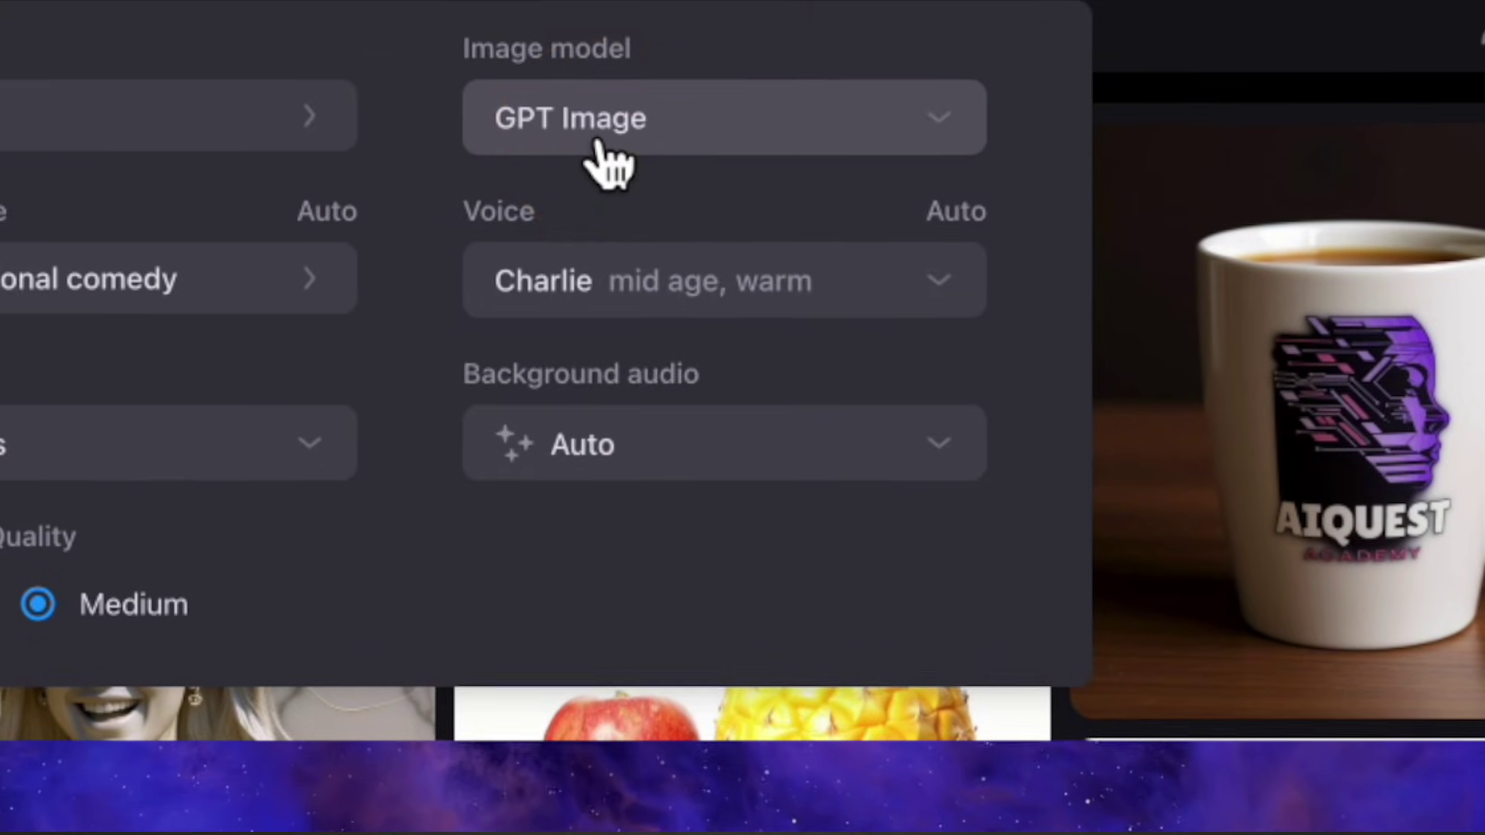
Keep GPT Image as the image model with quality High, costing 240 credits
click(835, 437)
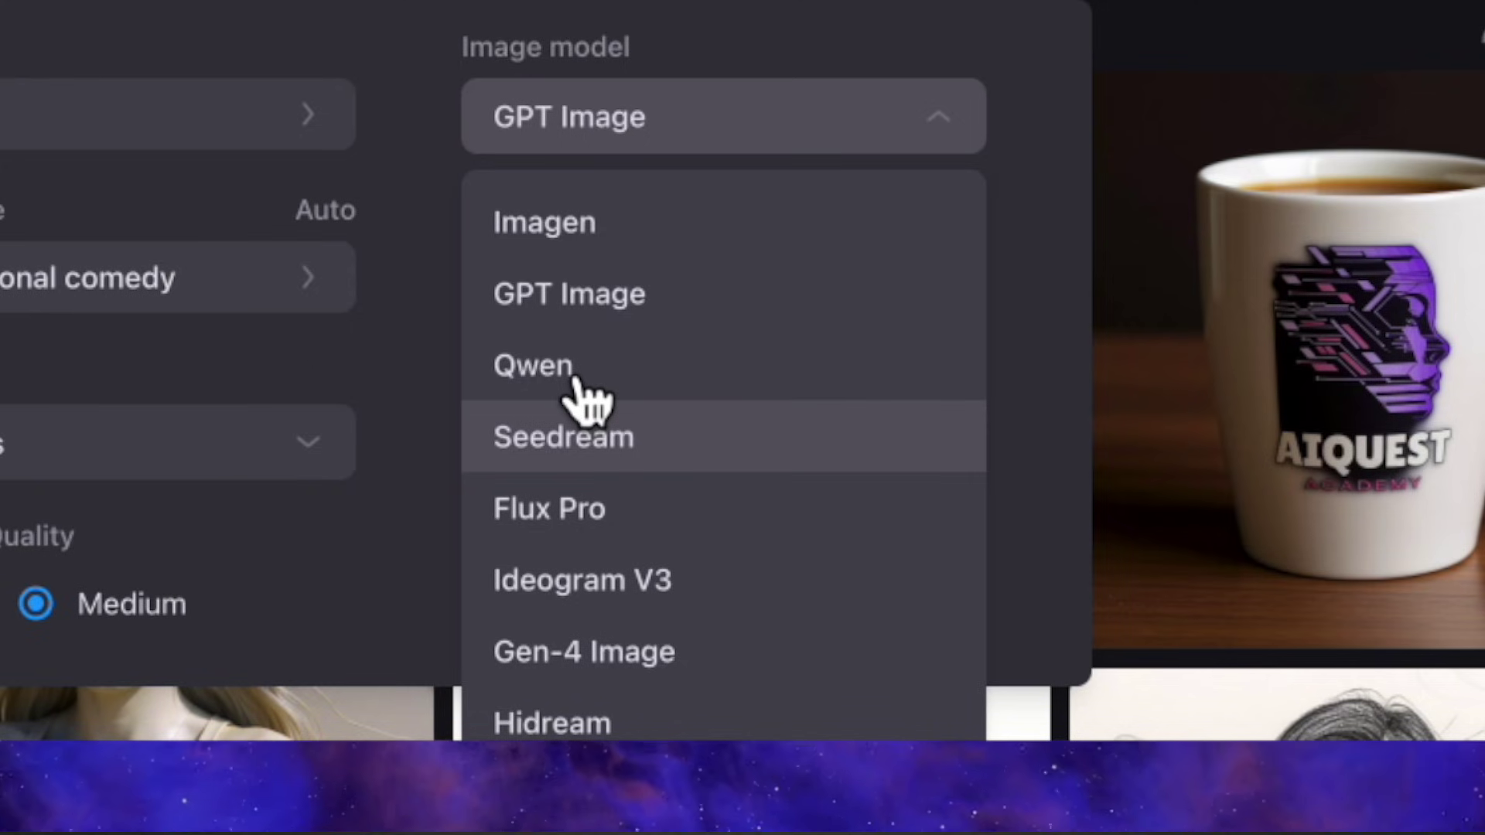
click(614, 300)
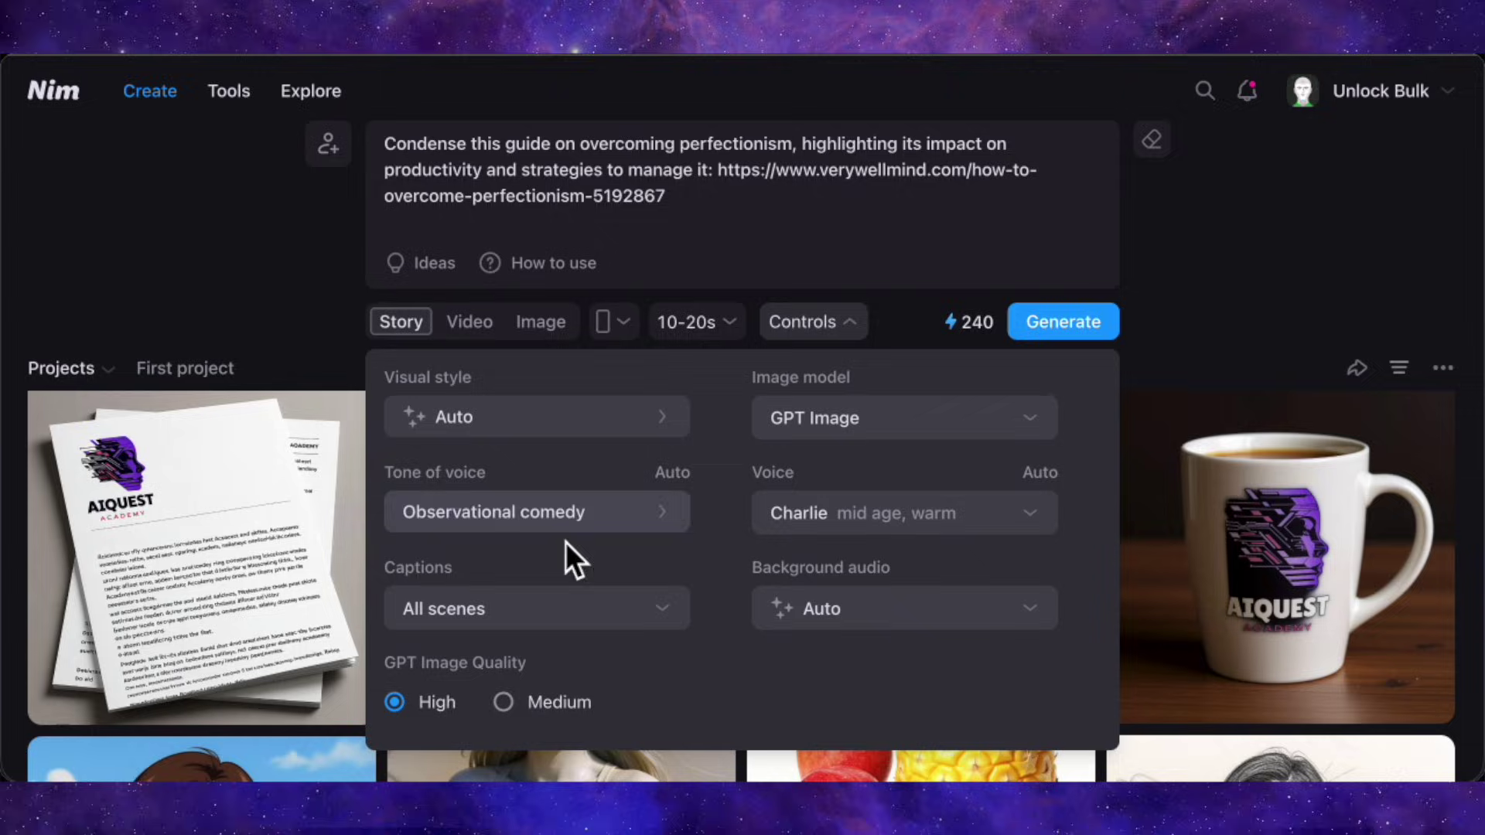
Set the tone of voice to Observational comedy and browse the narrator voices
click(623, 518)
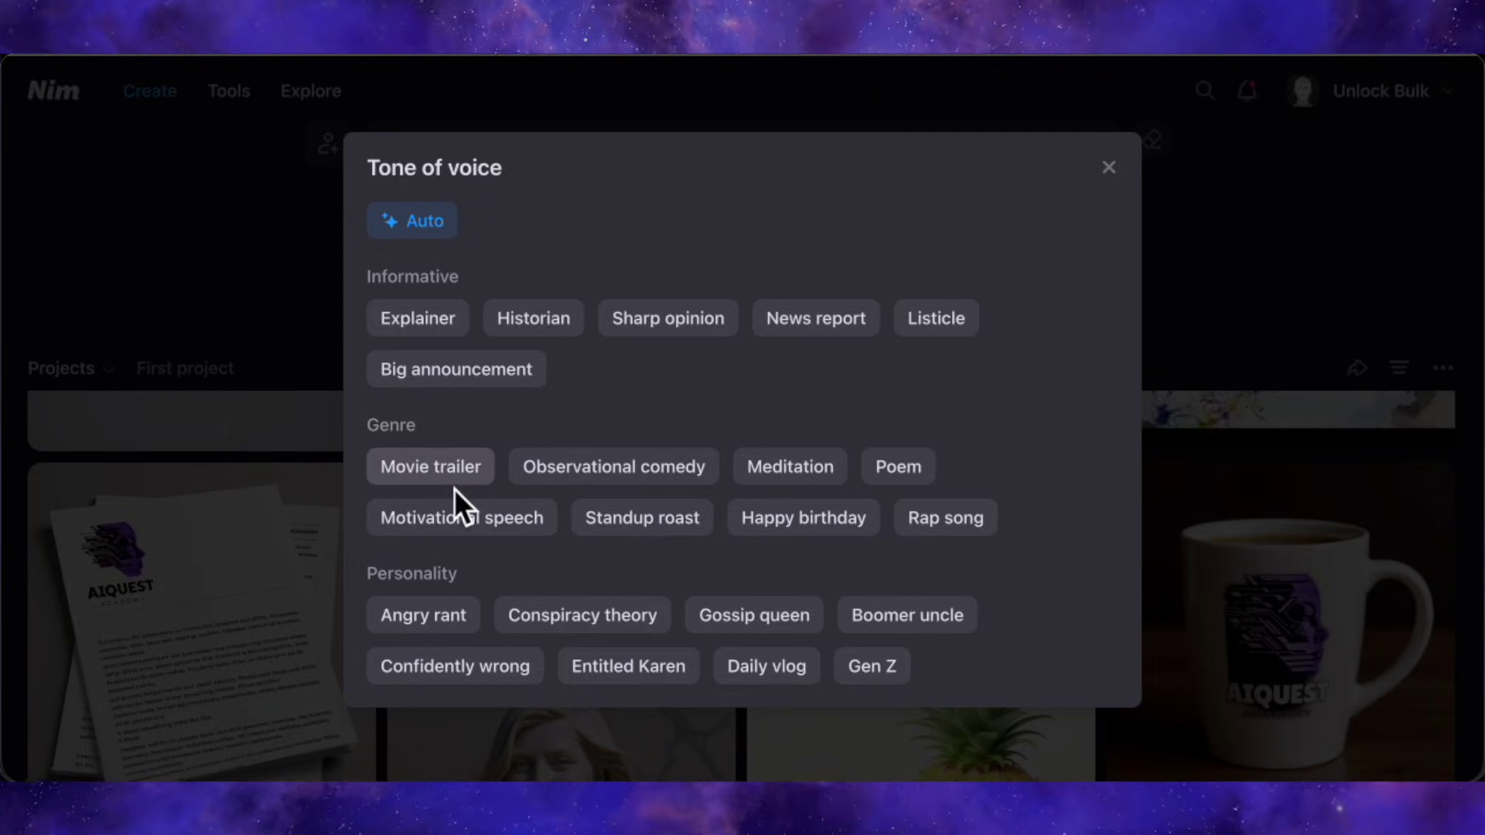
click(638, 478)
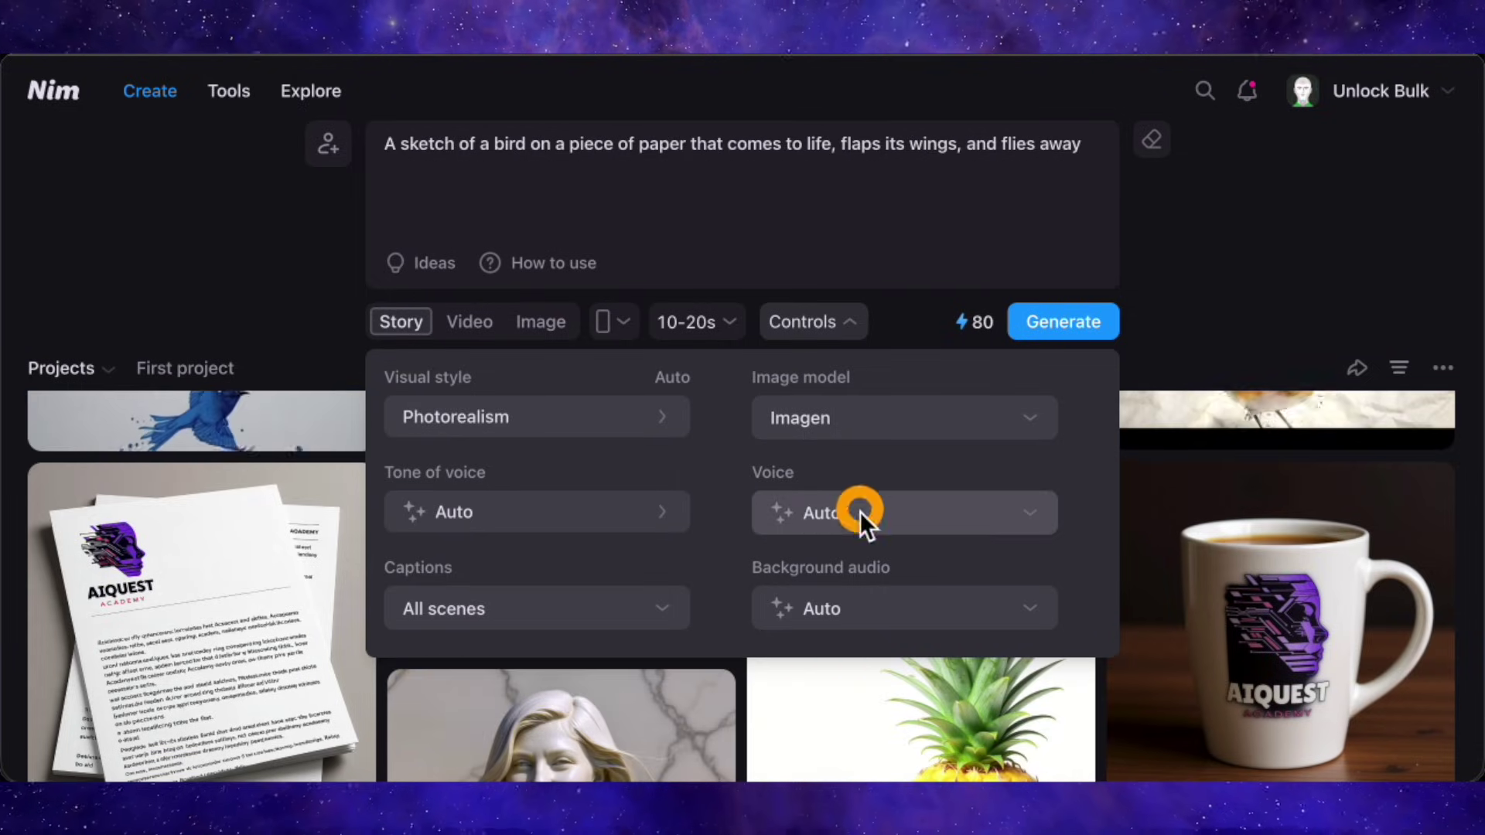
click(861, 512)
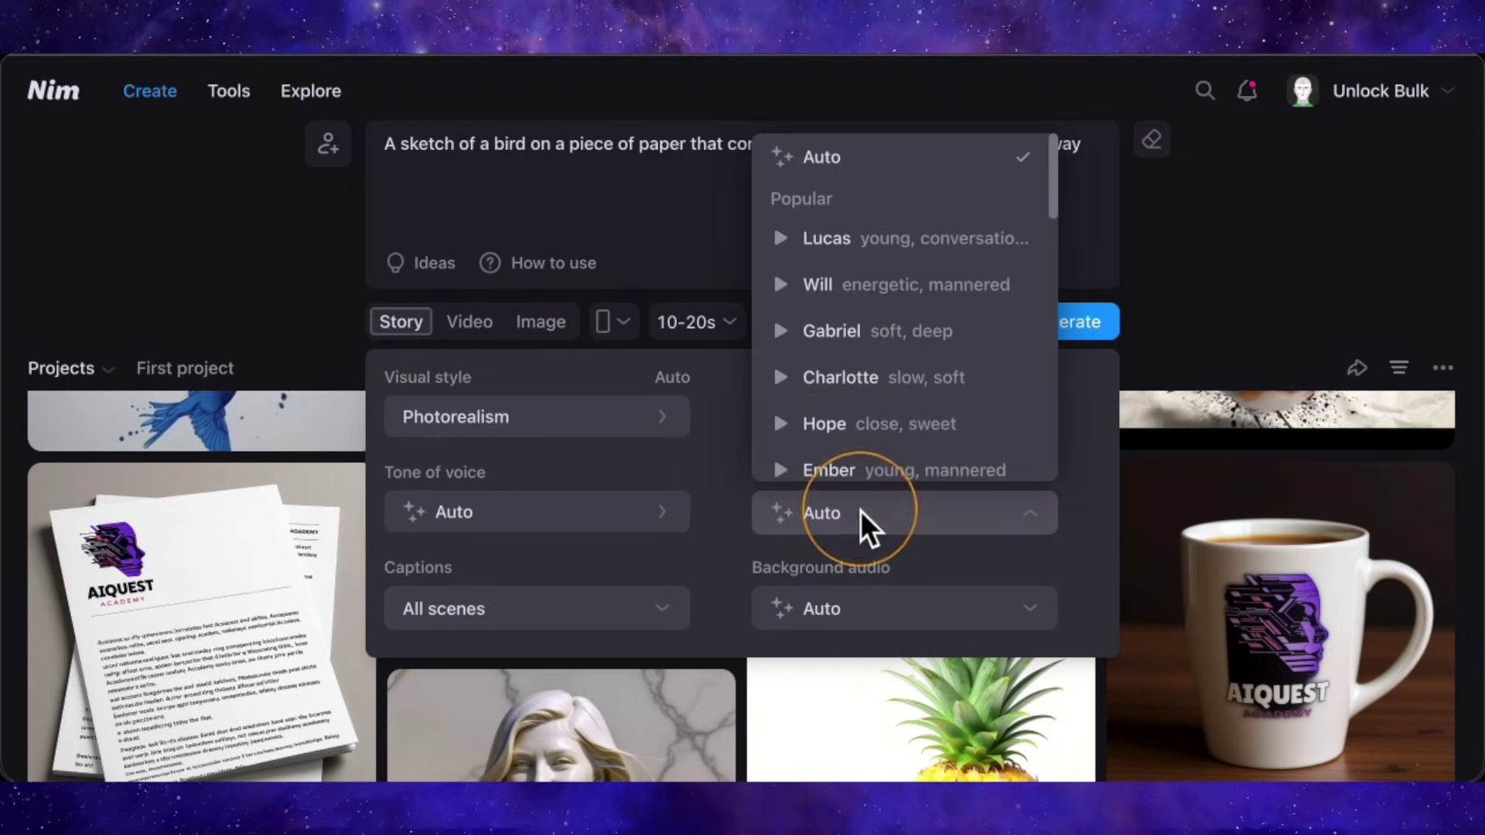
scroll(853, 288, down, 2)
scroll(854, 280, down, 8)
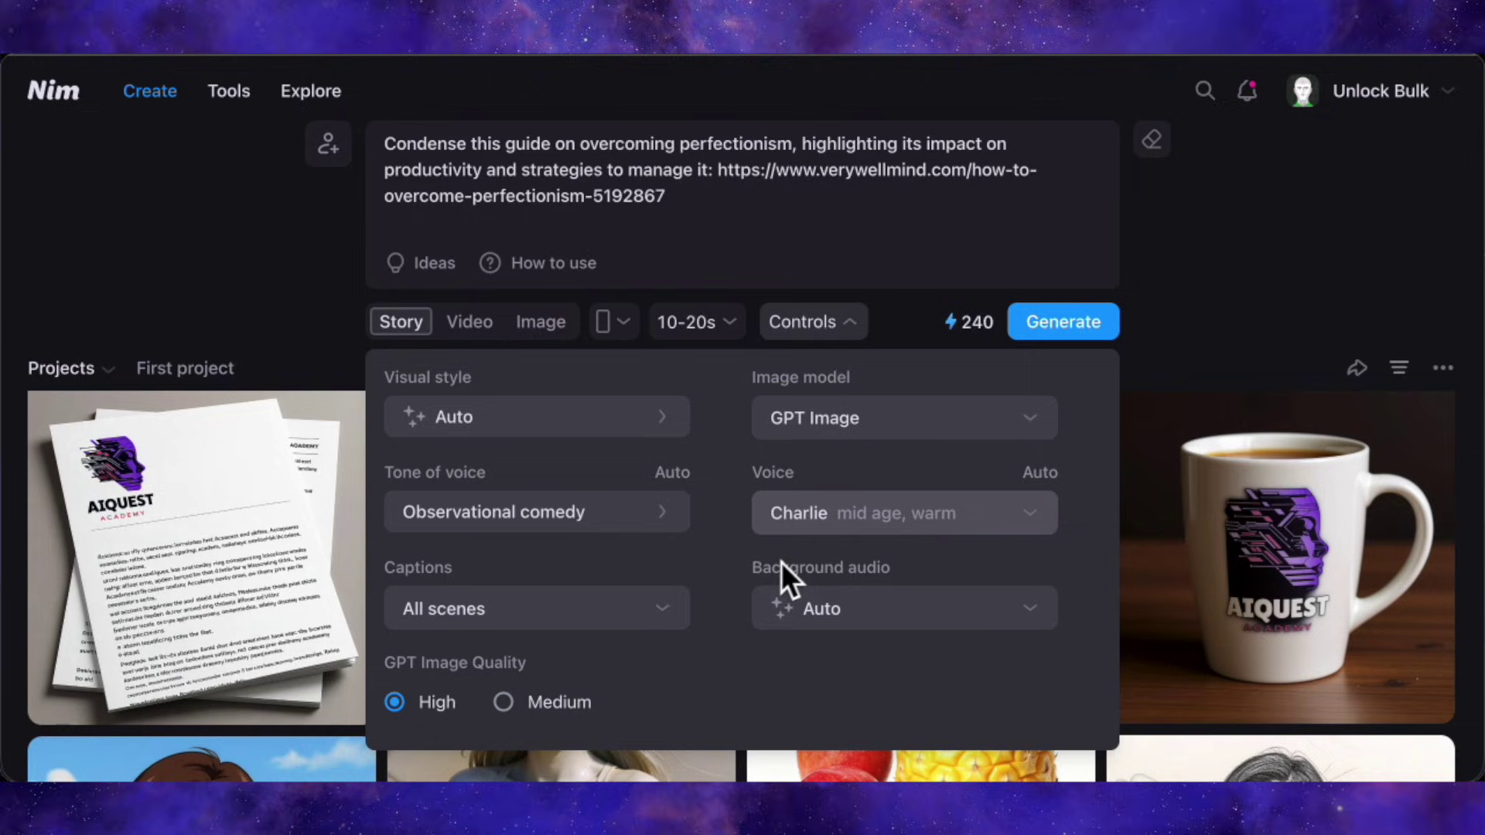
Leave caption and background audio options unchanged and generate the perfectionism story
click(586, 614)
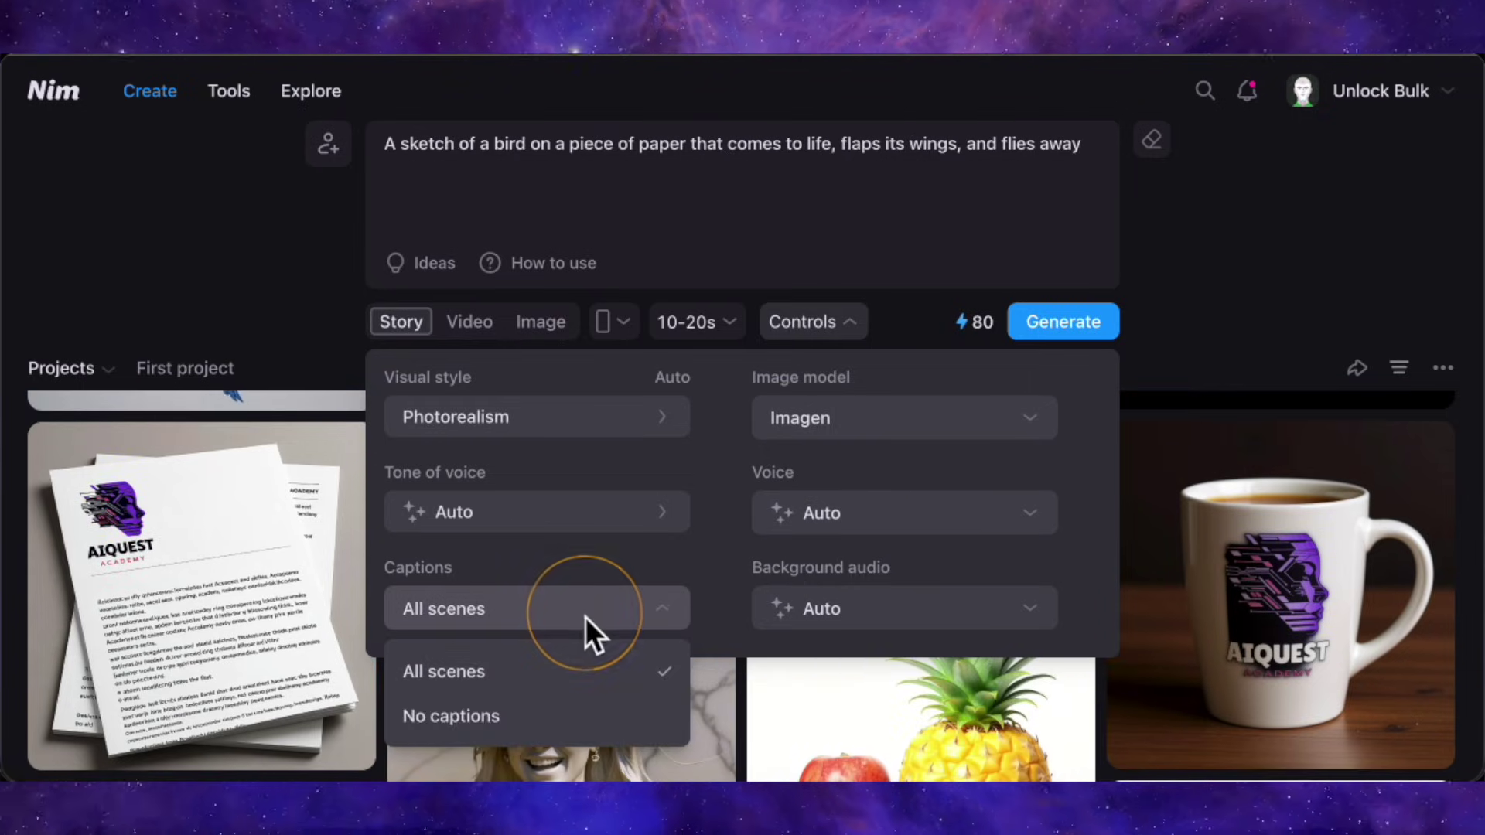
click(723, 565)
click(841, 615)
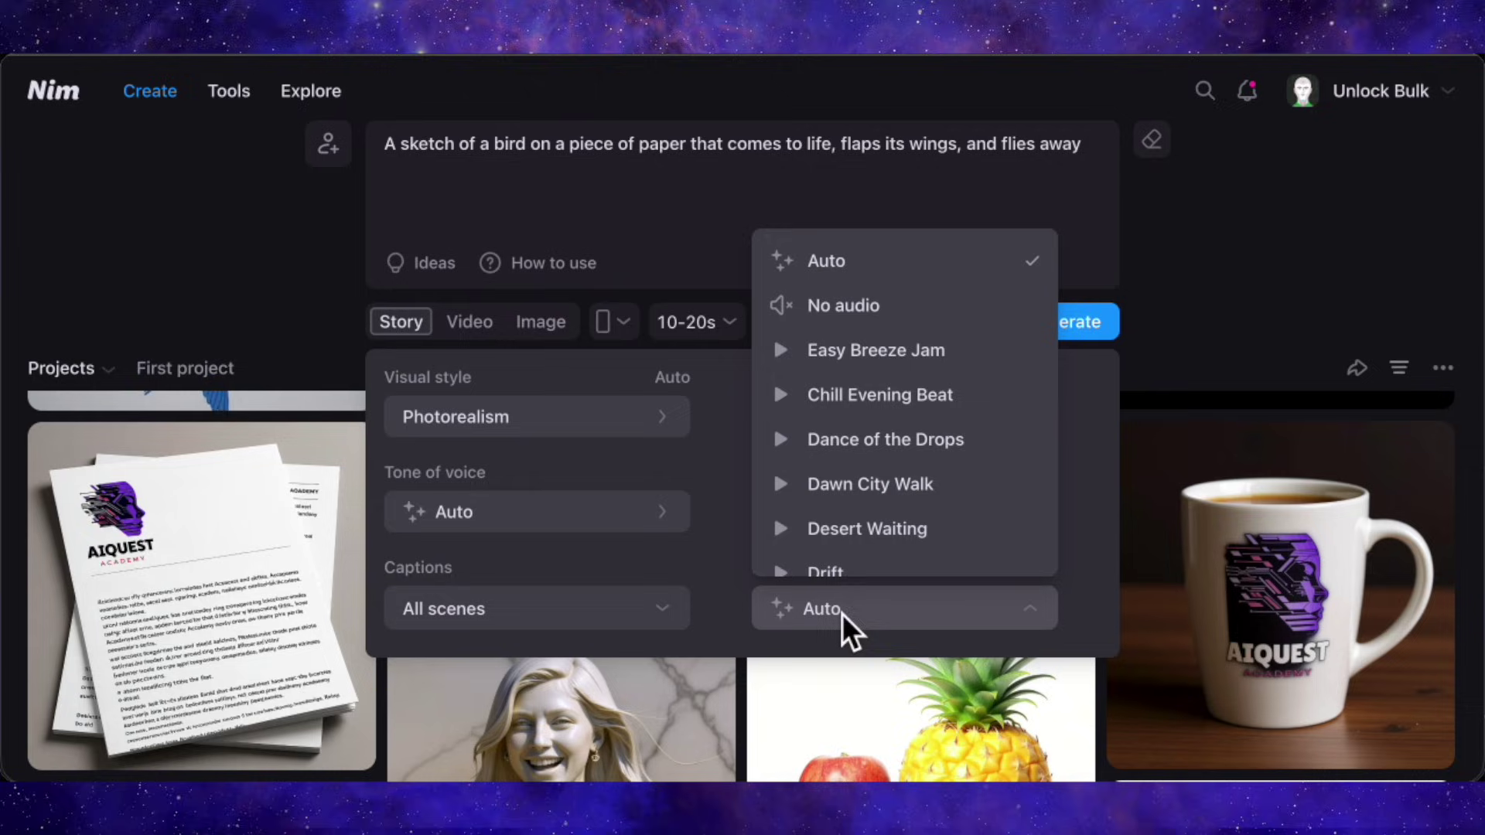
click(727, 587)
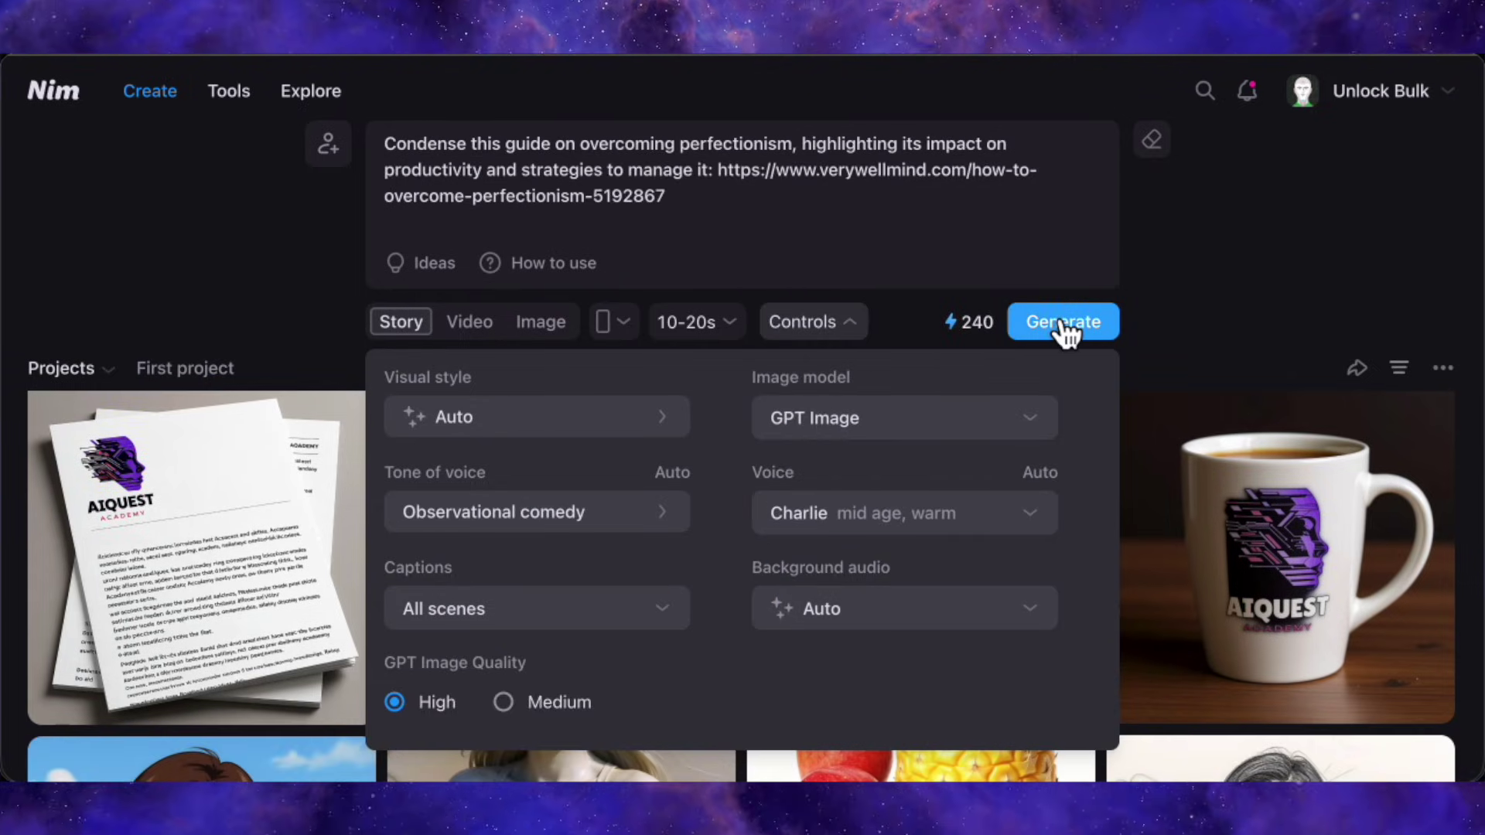
click(1060, 322)
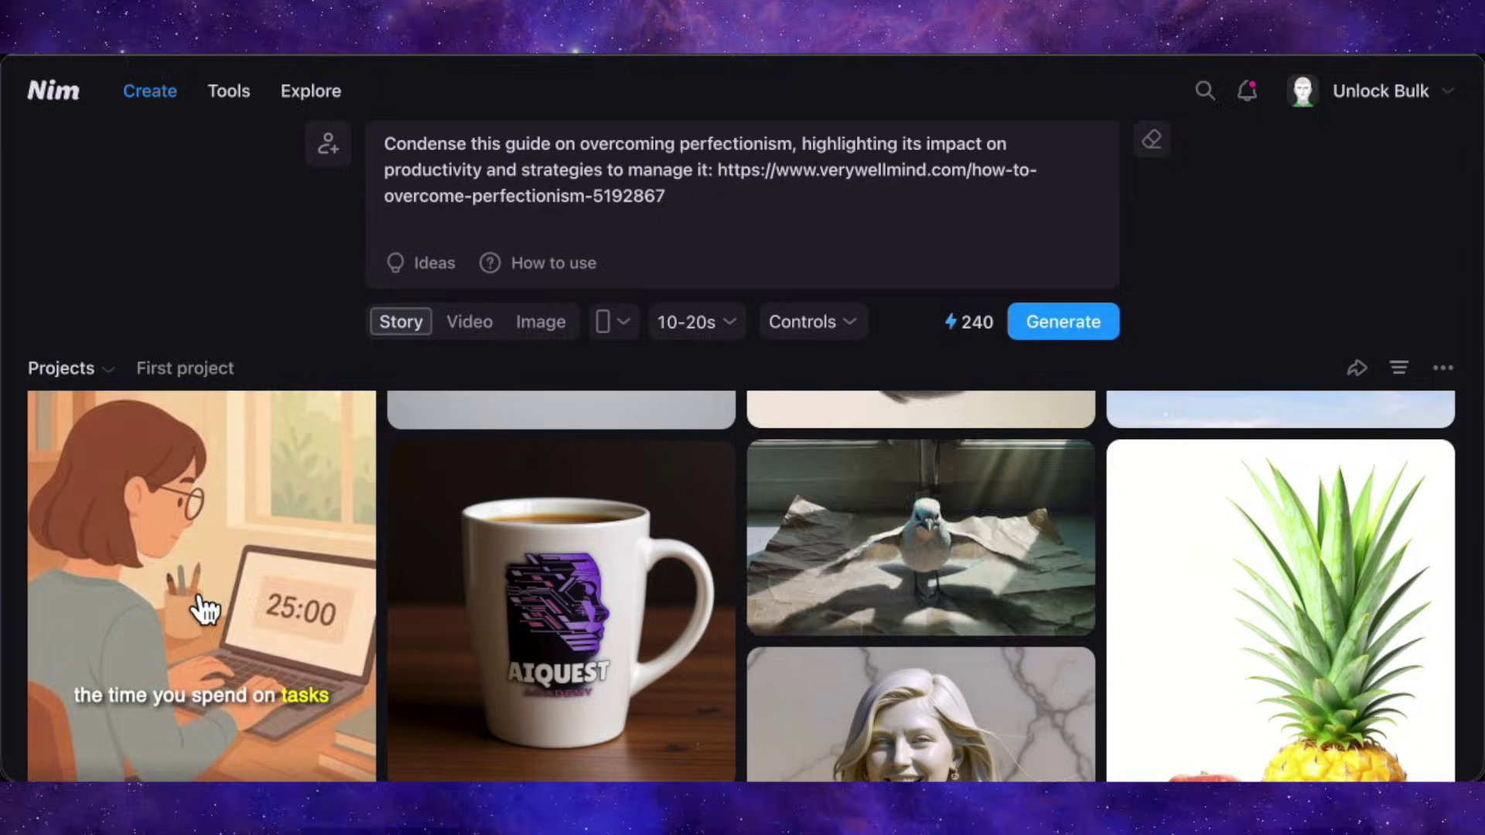
Open the 'The Perfectionism Trap' story tile to its detail page and video player
click(203, 604)
click(547, 717)
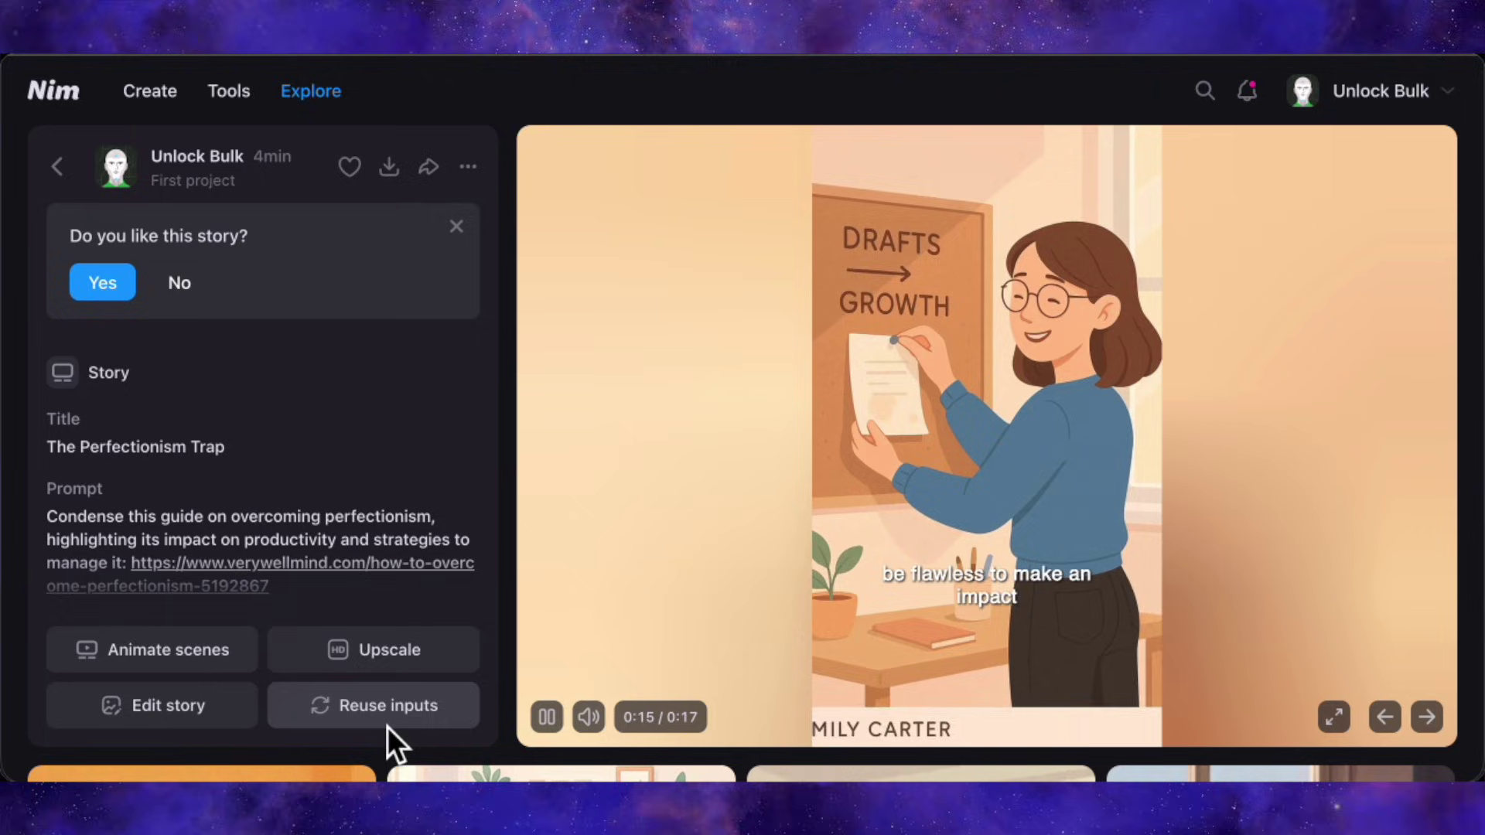
Replay 'The Perfectionism Trap' from the start through its captioned scenes to 0:15
click(546, 717)
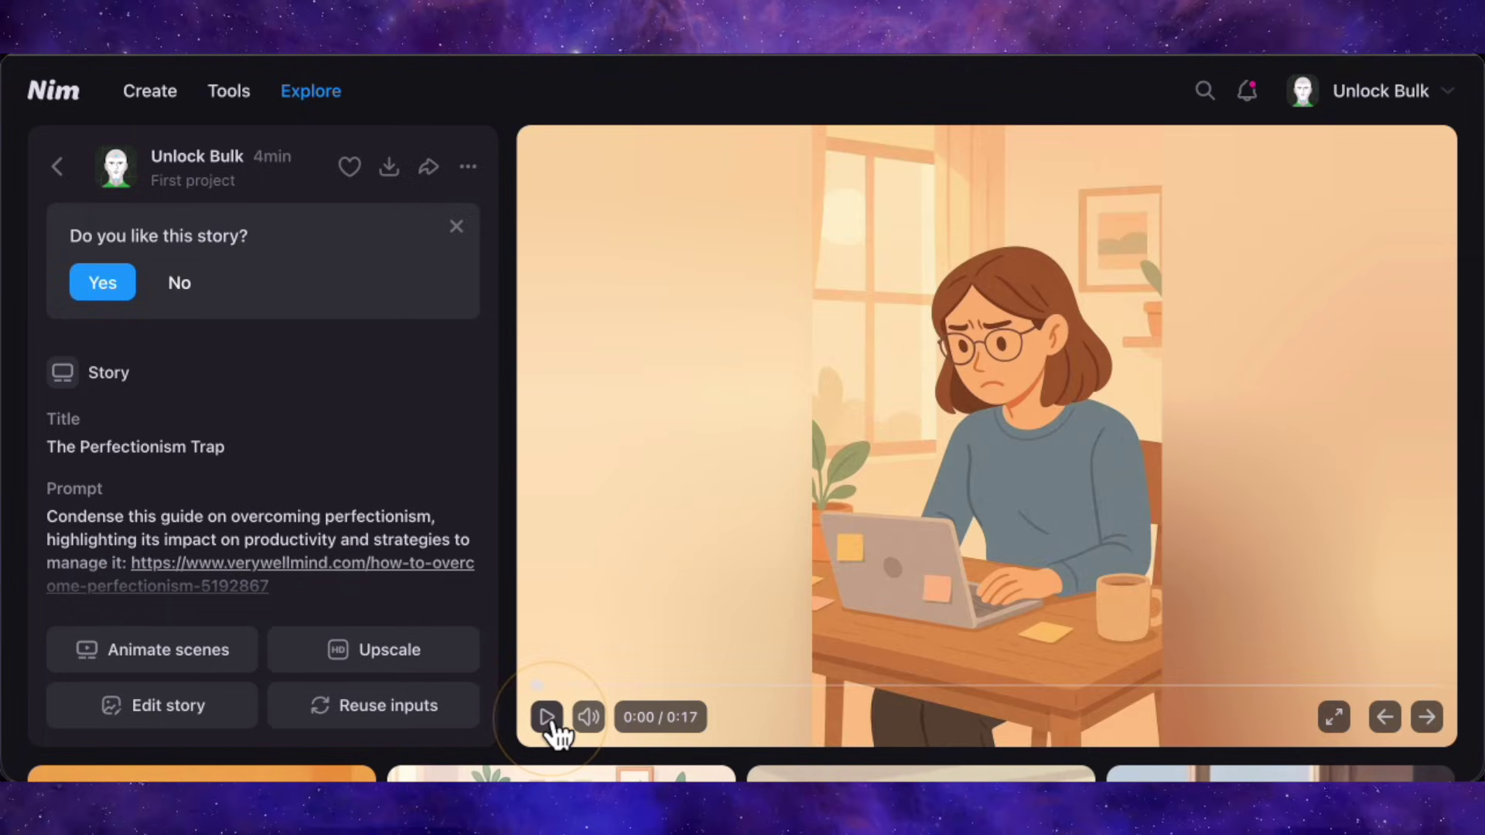
click(546, 717)
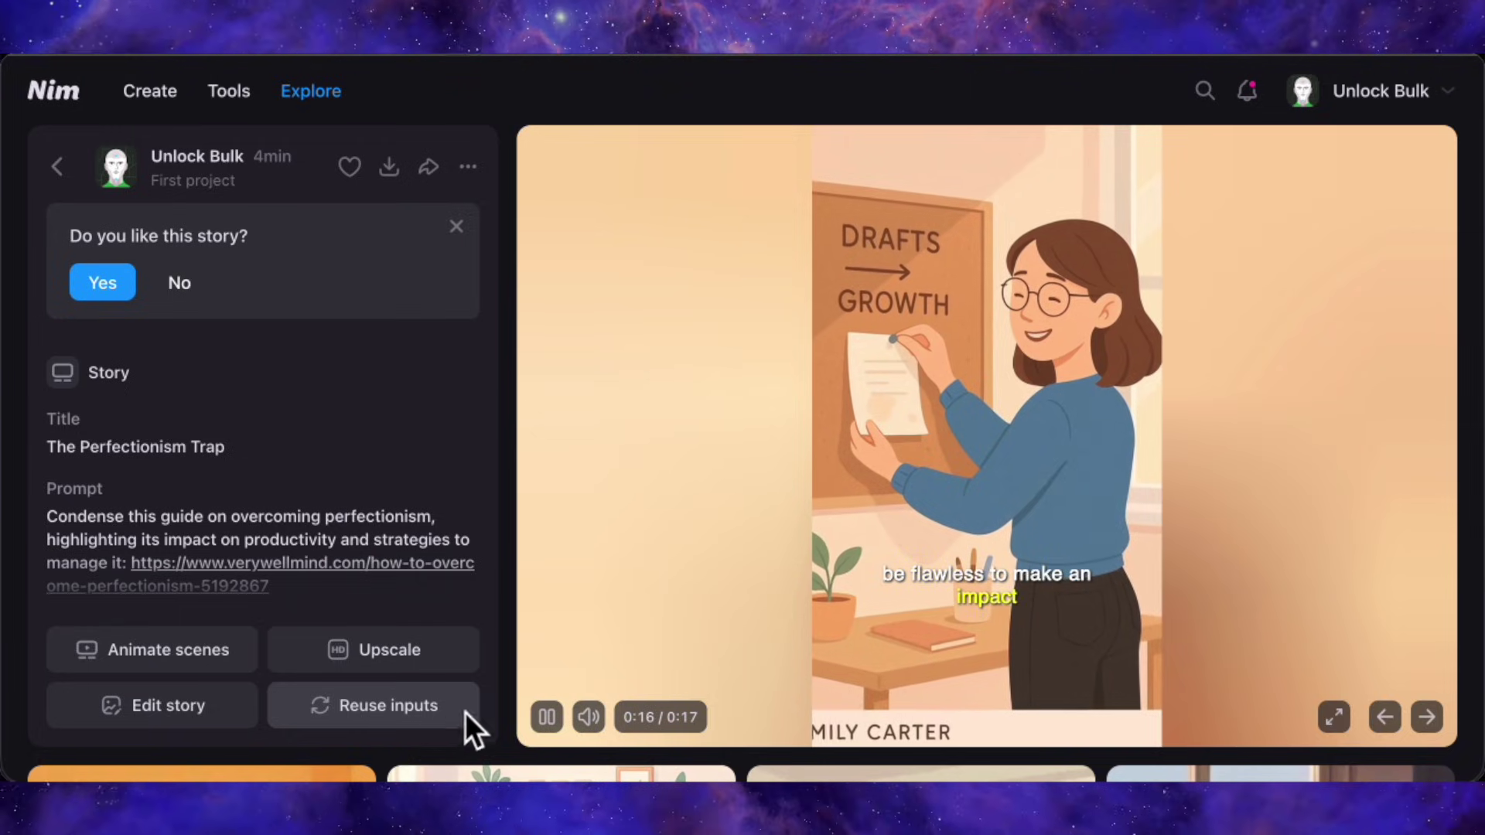
click(548, 719)
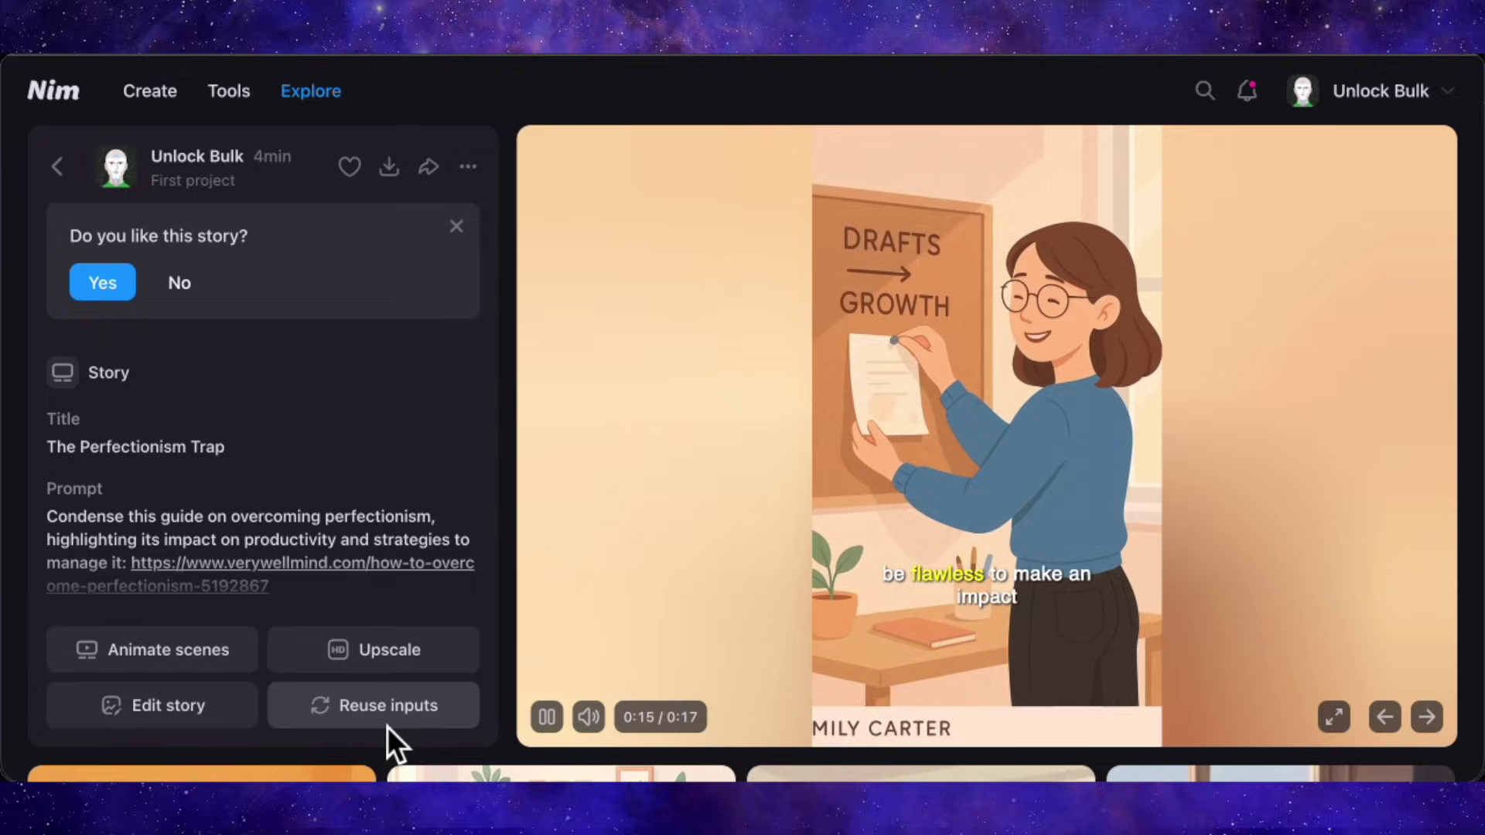
Mute the video and animate the story scenes with Seedance Lite for 140 credits
click(589, 717)
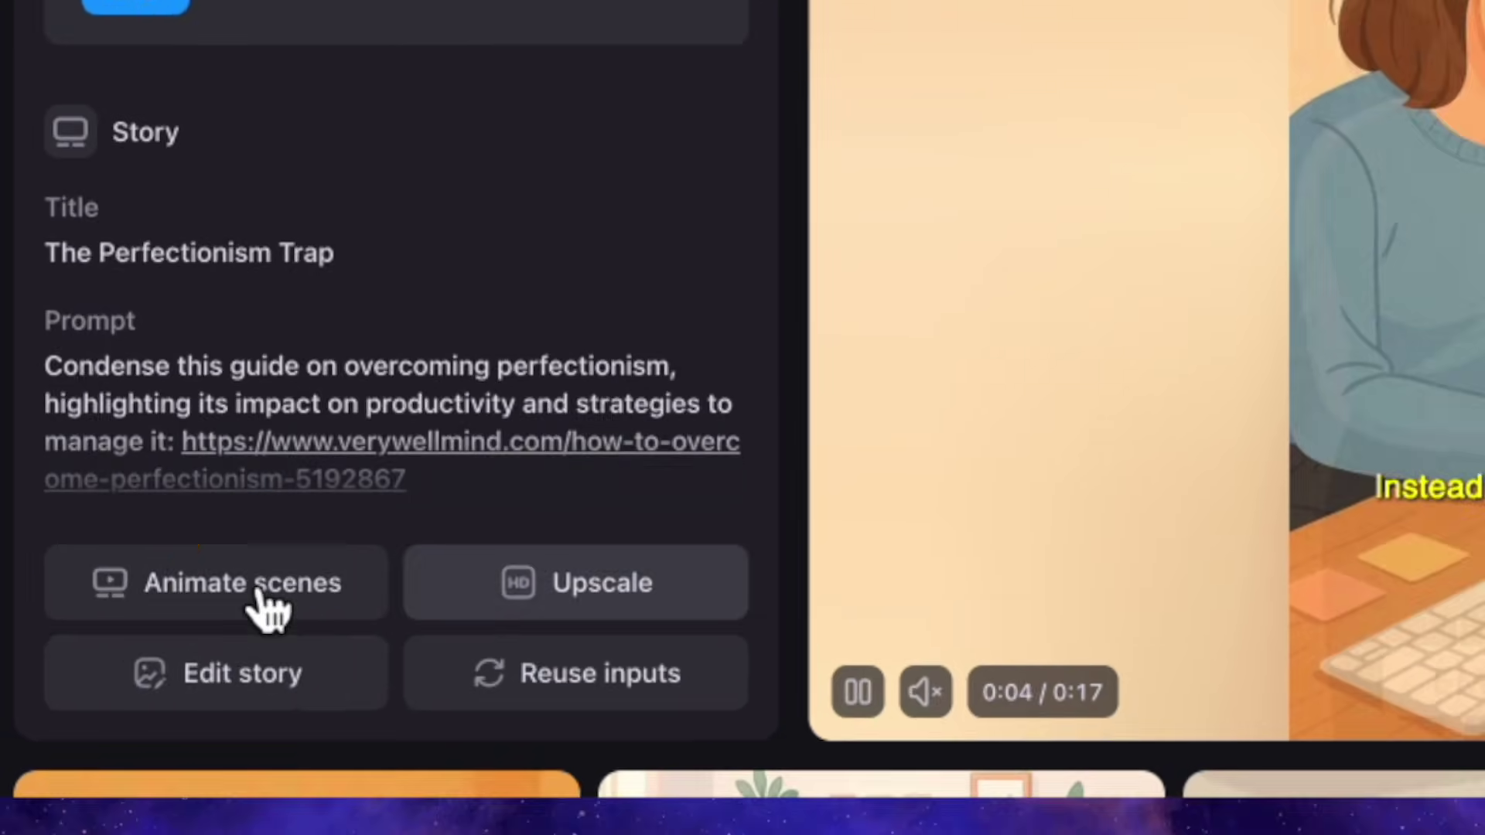
click(178, 654)
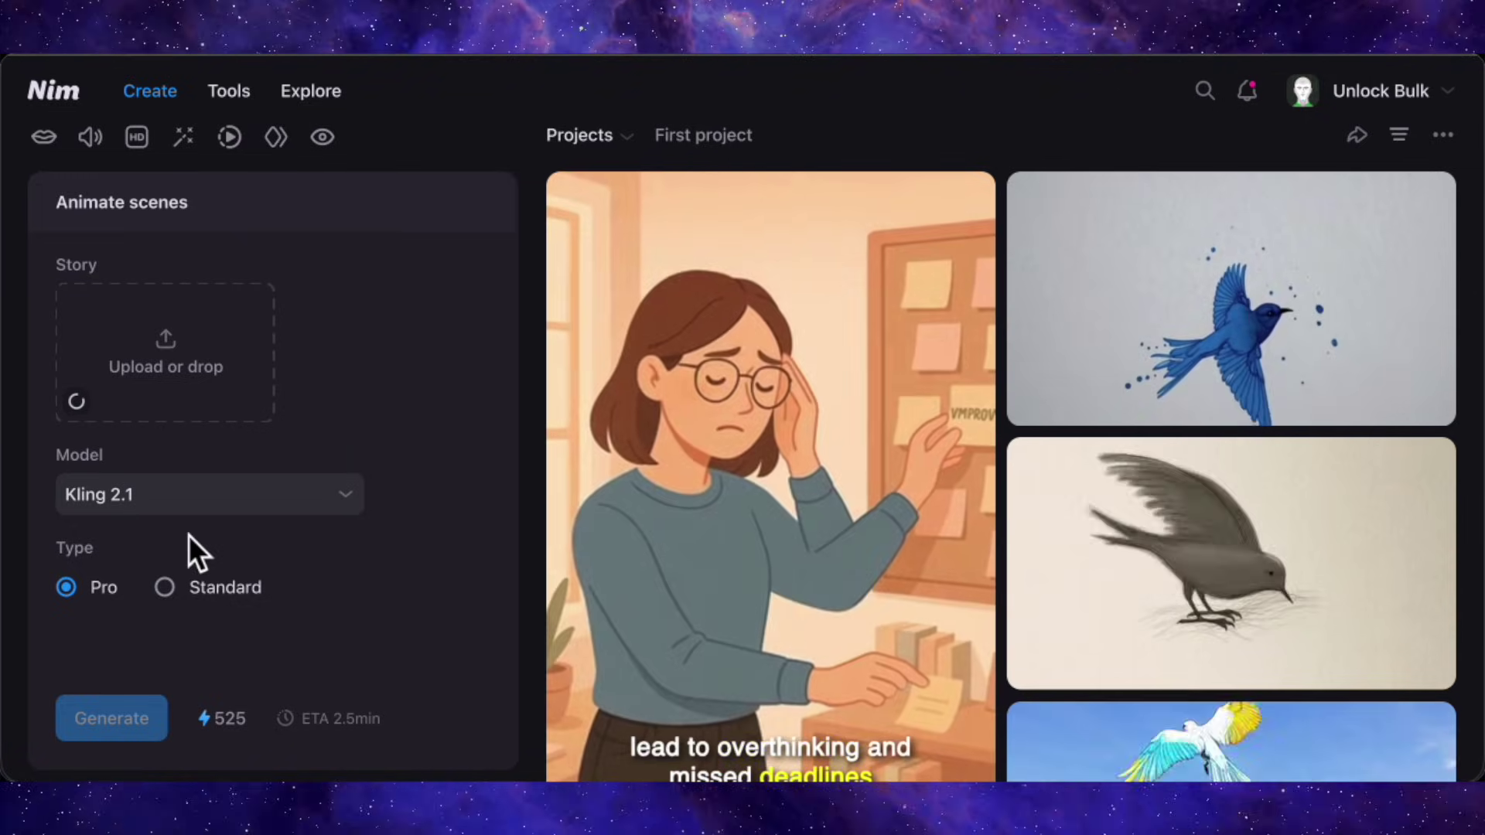
click(164, 587)
click(209, 494)
click(155, 379)
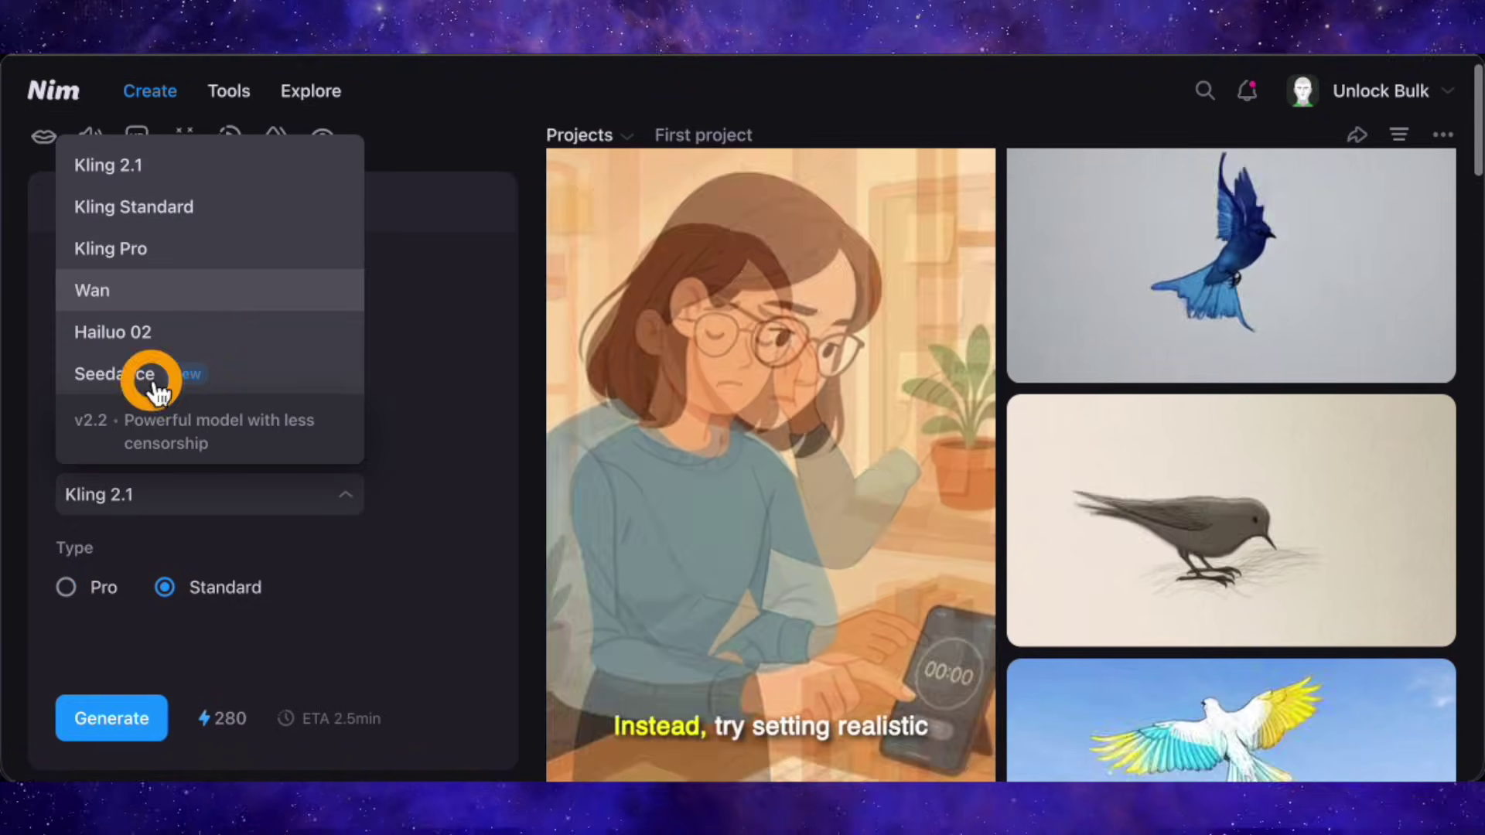
click(167, 589)
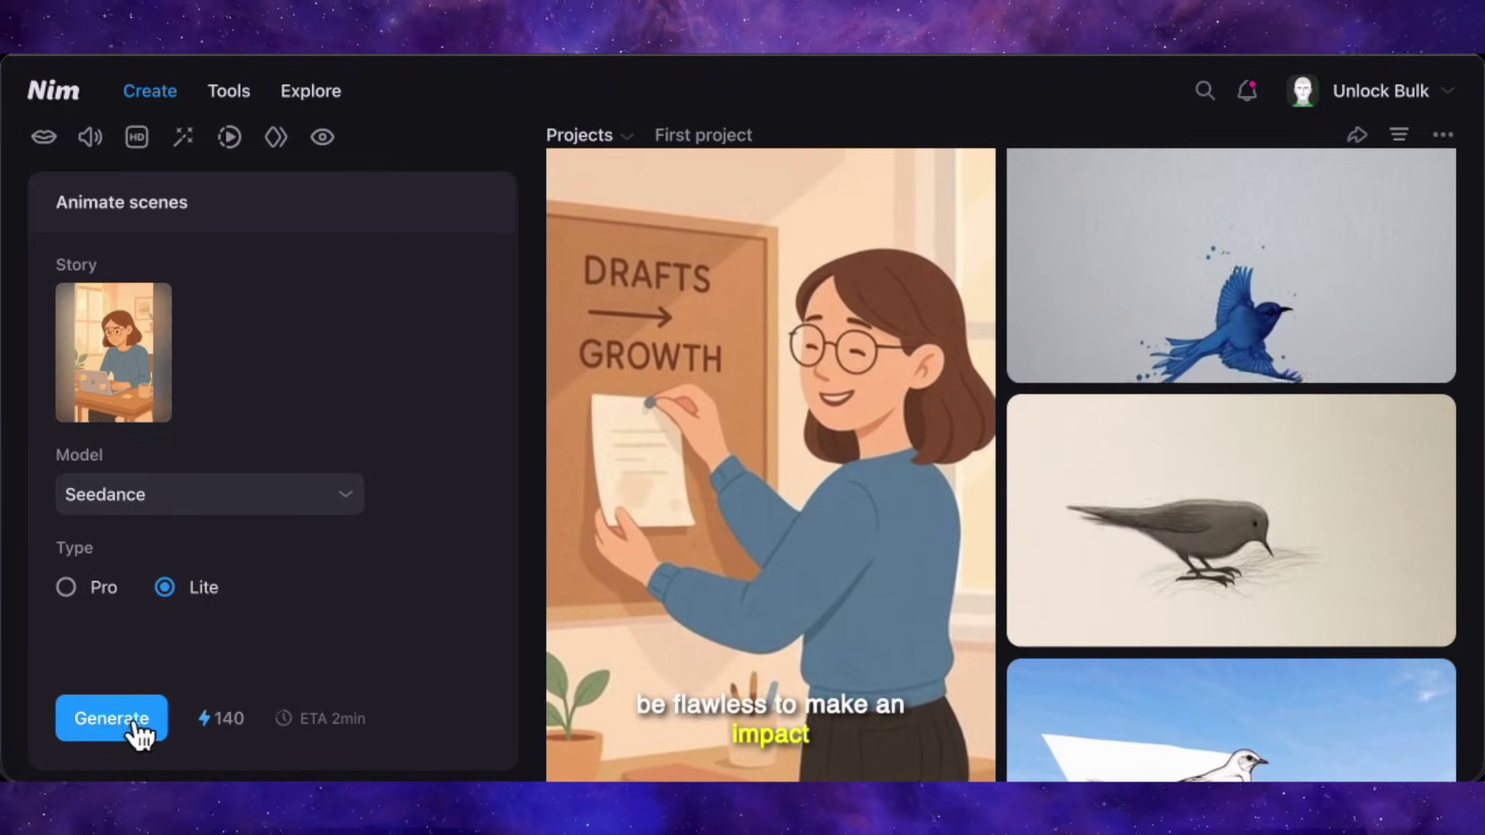
click(133, 722)
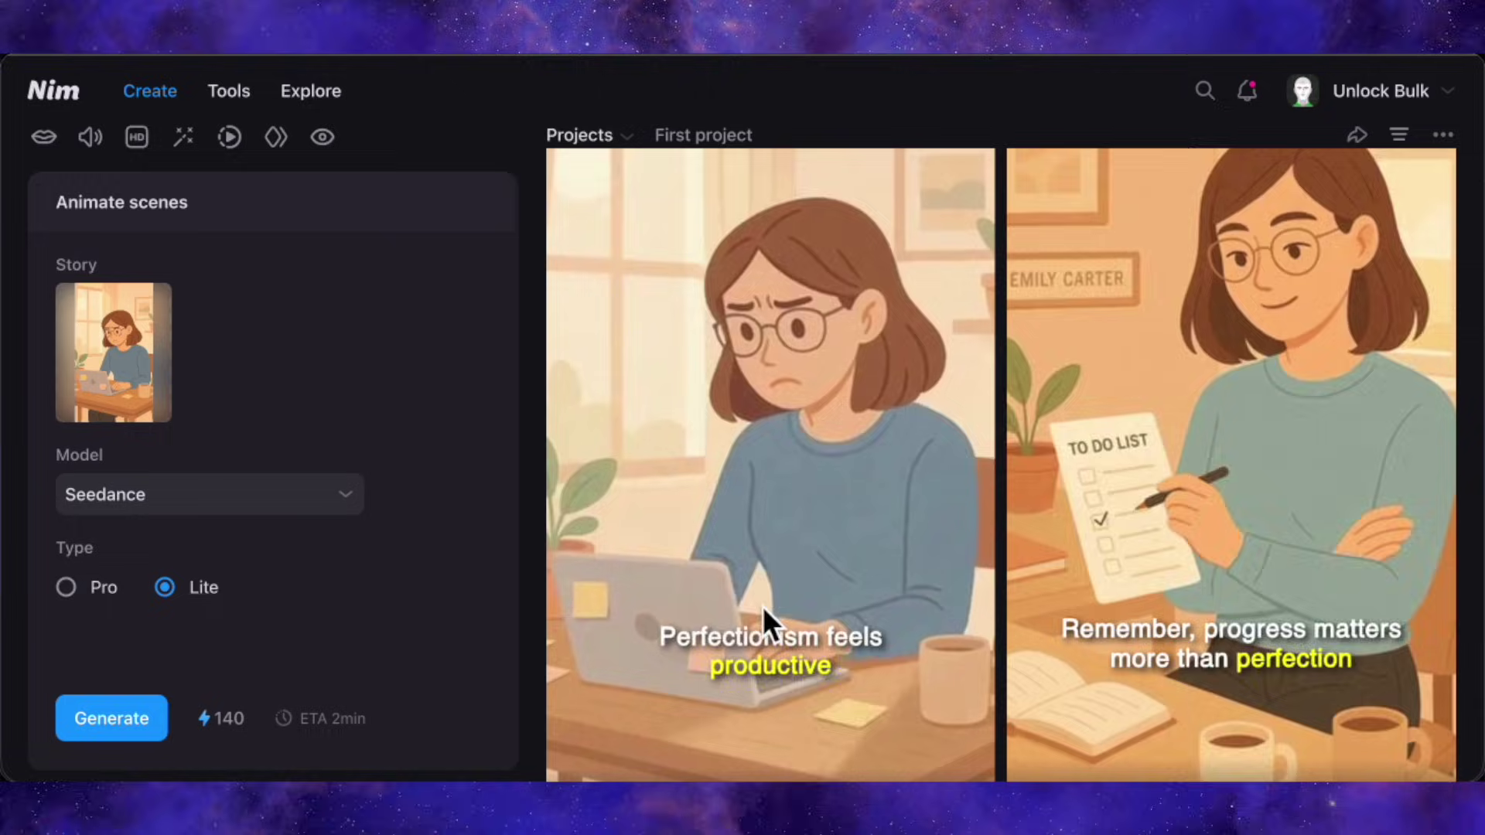
Play the new animated perfectionism story video through, then return to the Explore community feed
click(713, 467)
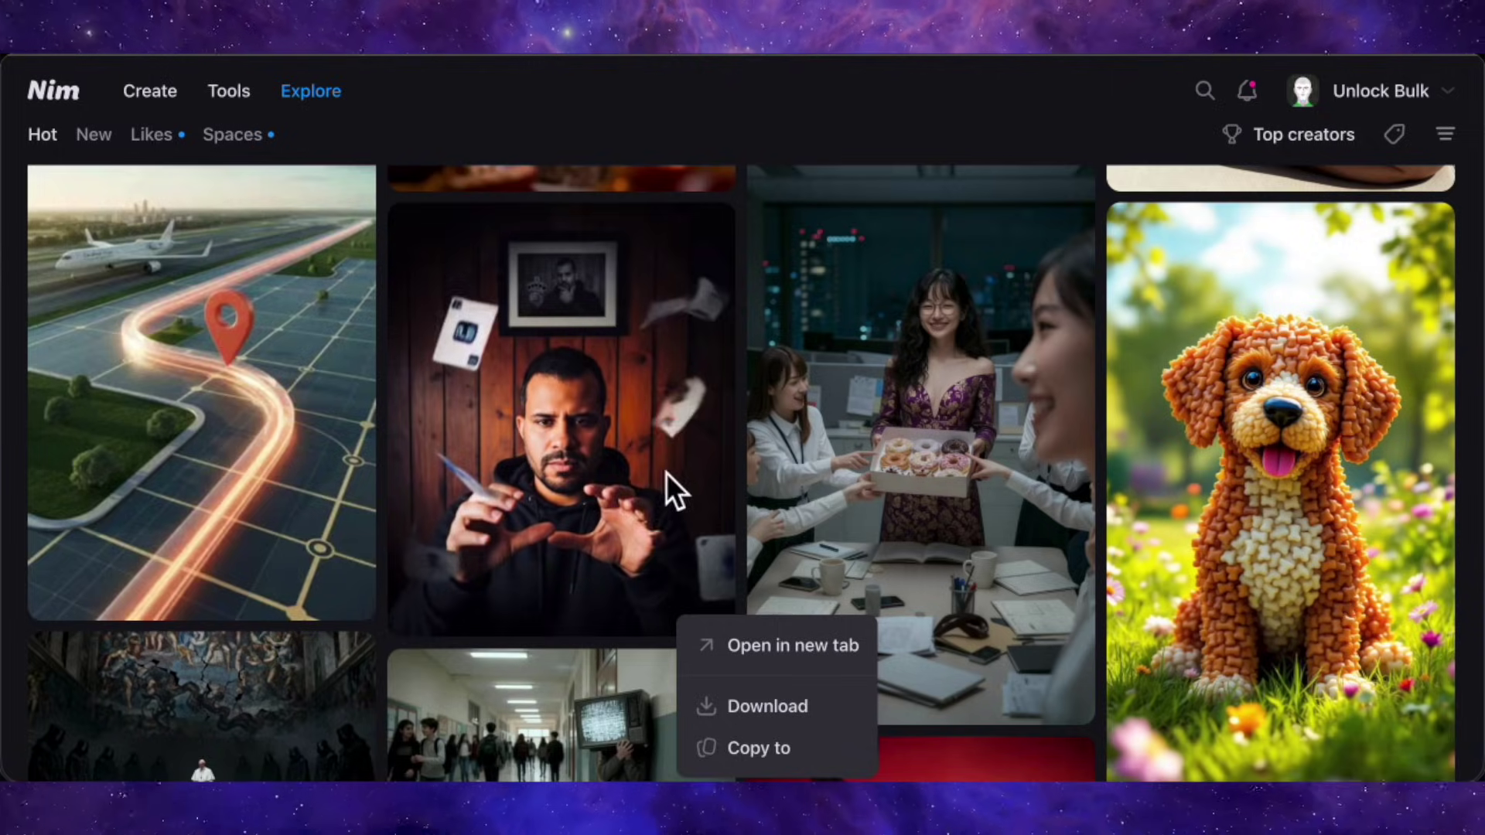
click(665, 472)
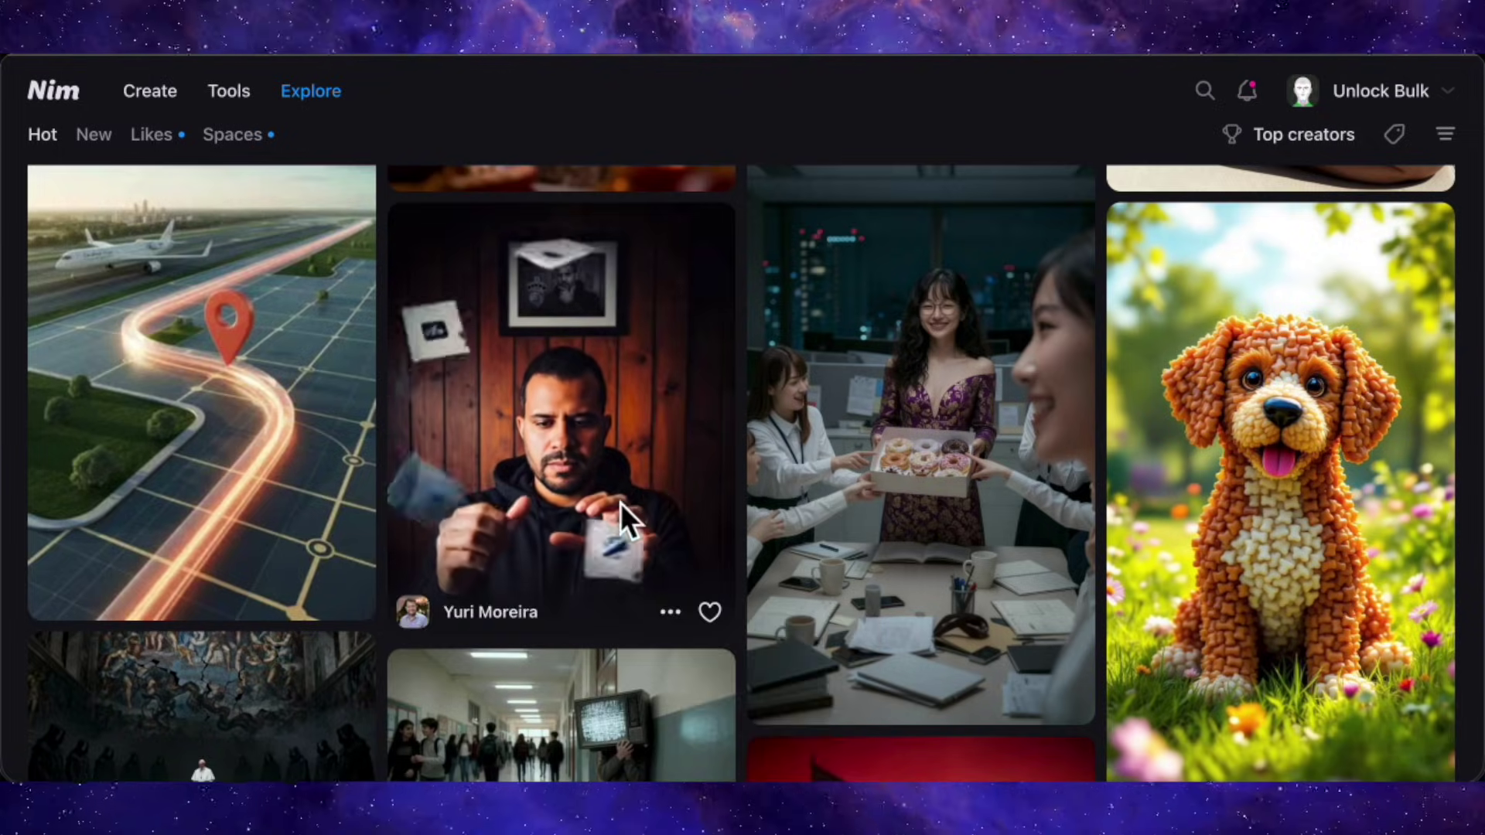
In Video mode, choose Kling from the Other video models and open its settings
scroll(621, 502, down, 1)
scroll(620, 503, down, 10)
scroll(620, 503, up, 1)
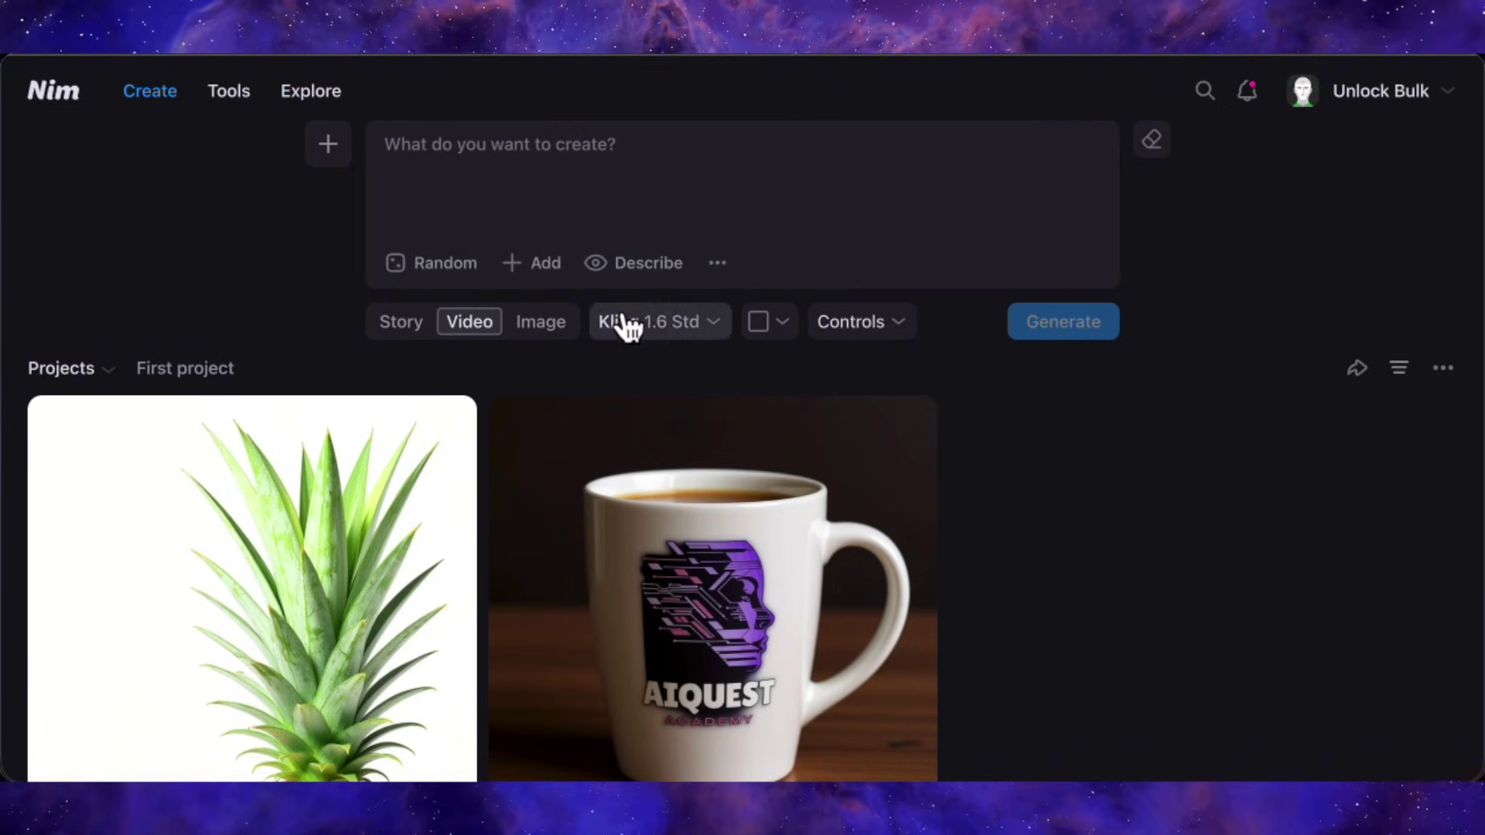
click(654, 325)
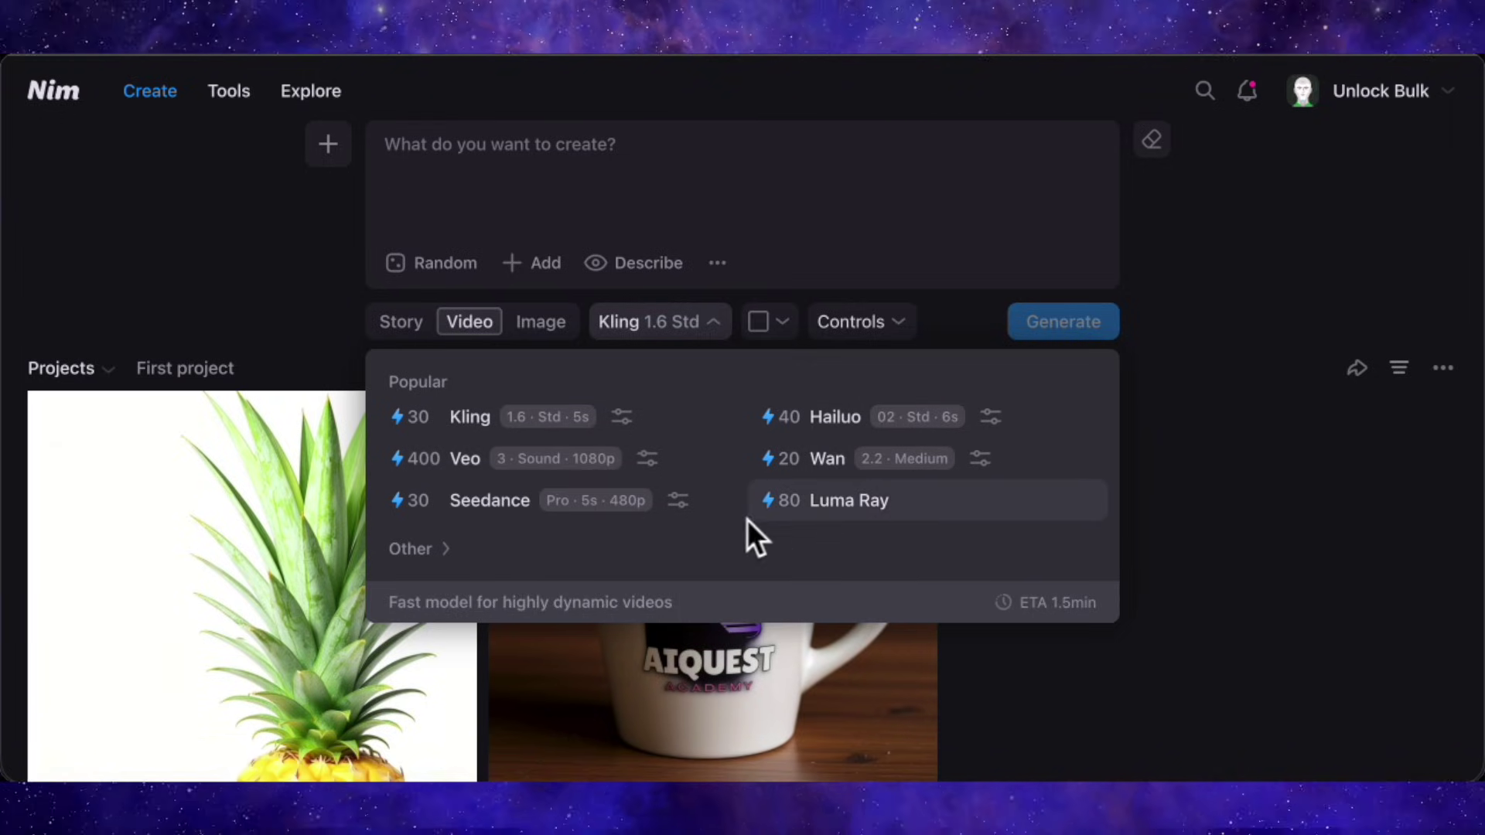
click(448, 550)
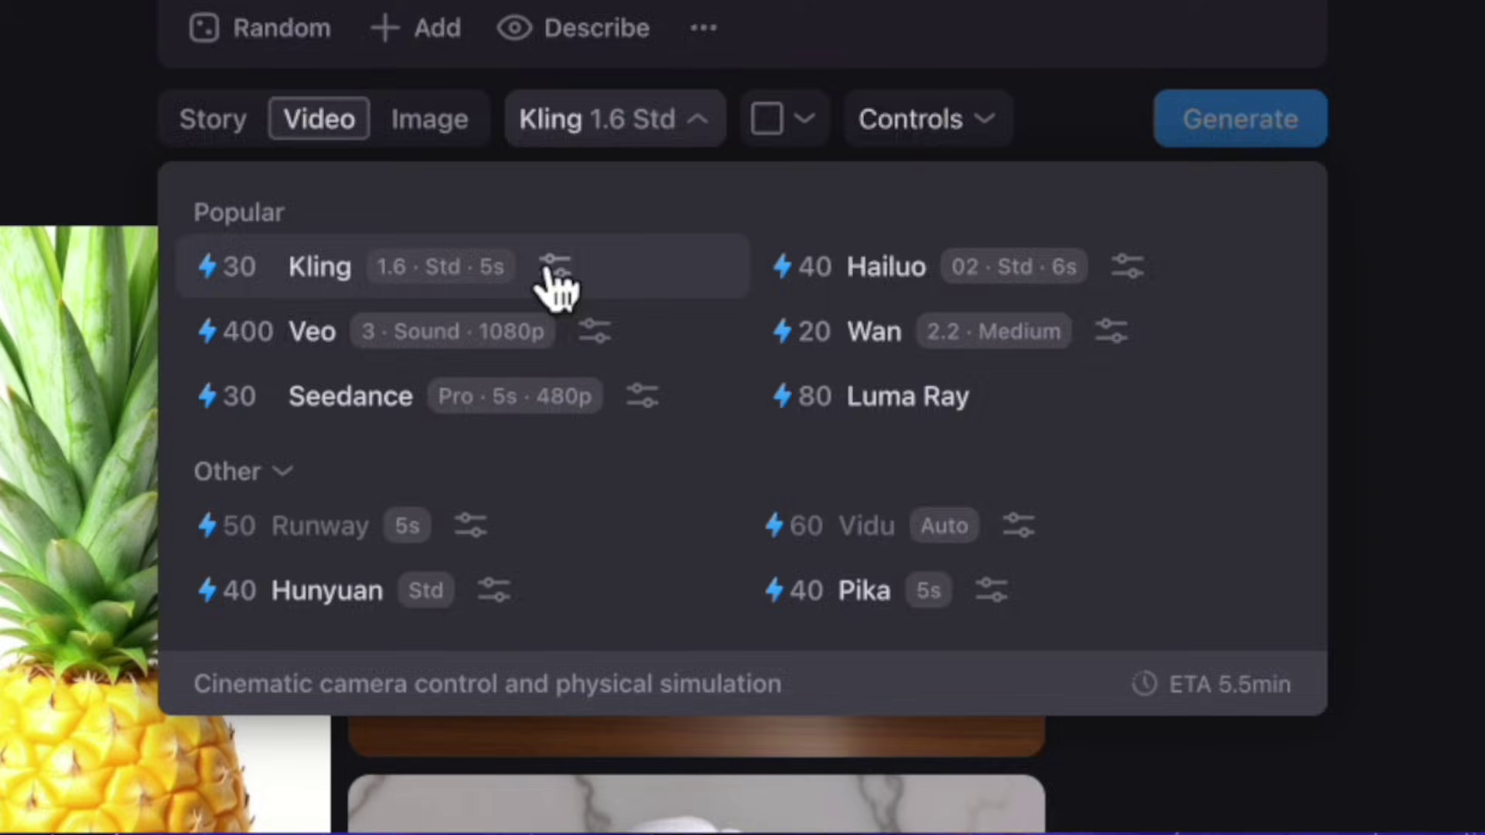
click(535, 225)
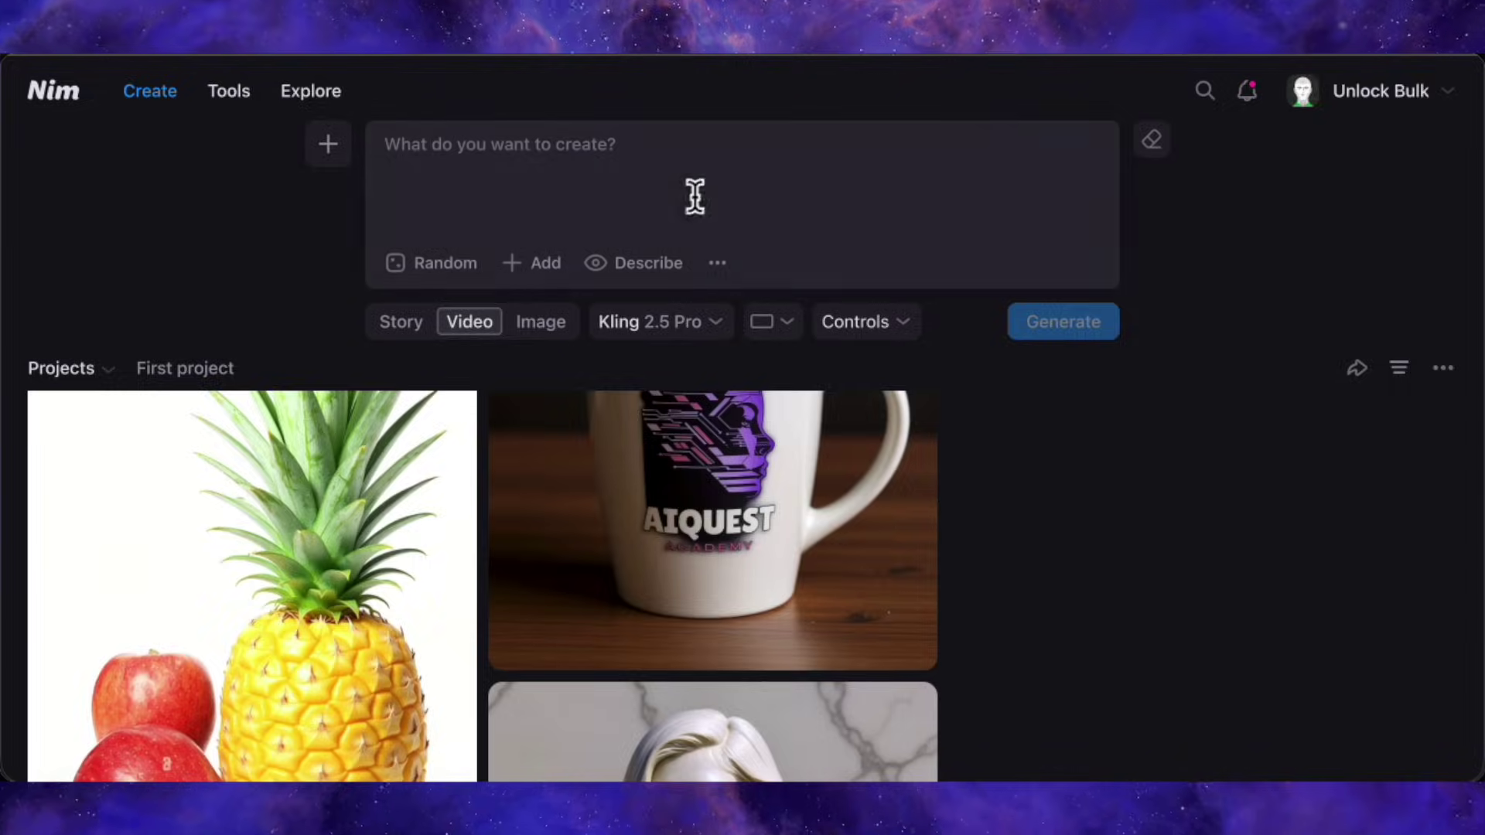
click(566, 176)
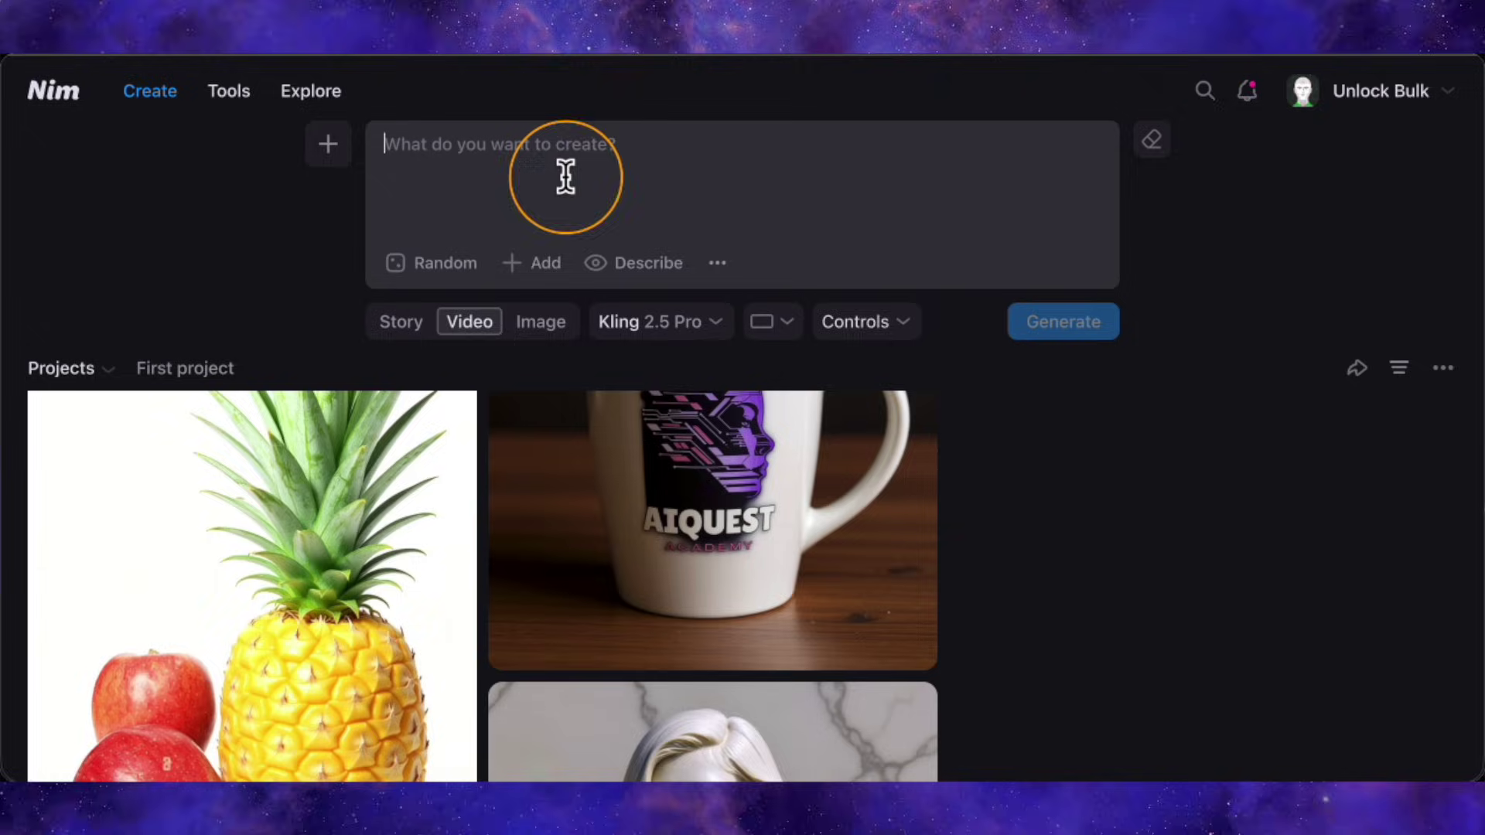
Paste the bird-sketch prompt and generate it with Kling 2.5 Pro at 10s for 140 credits
text(A sketch of a bird on a piece of paper that comes to life, flaps its wings, and flies away)
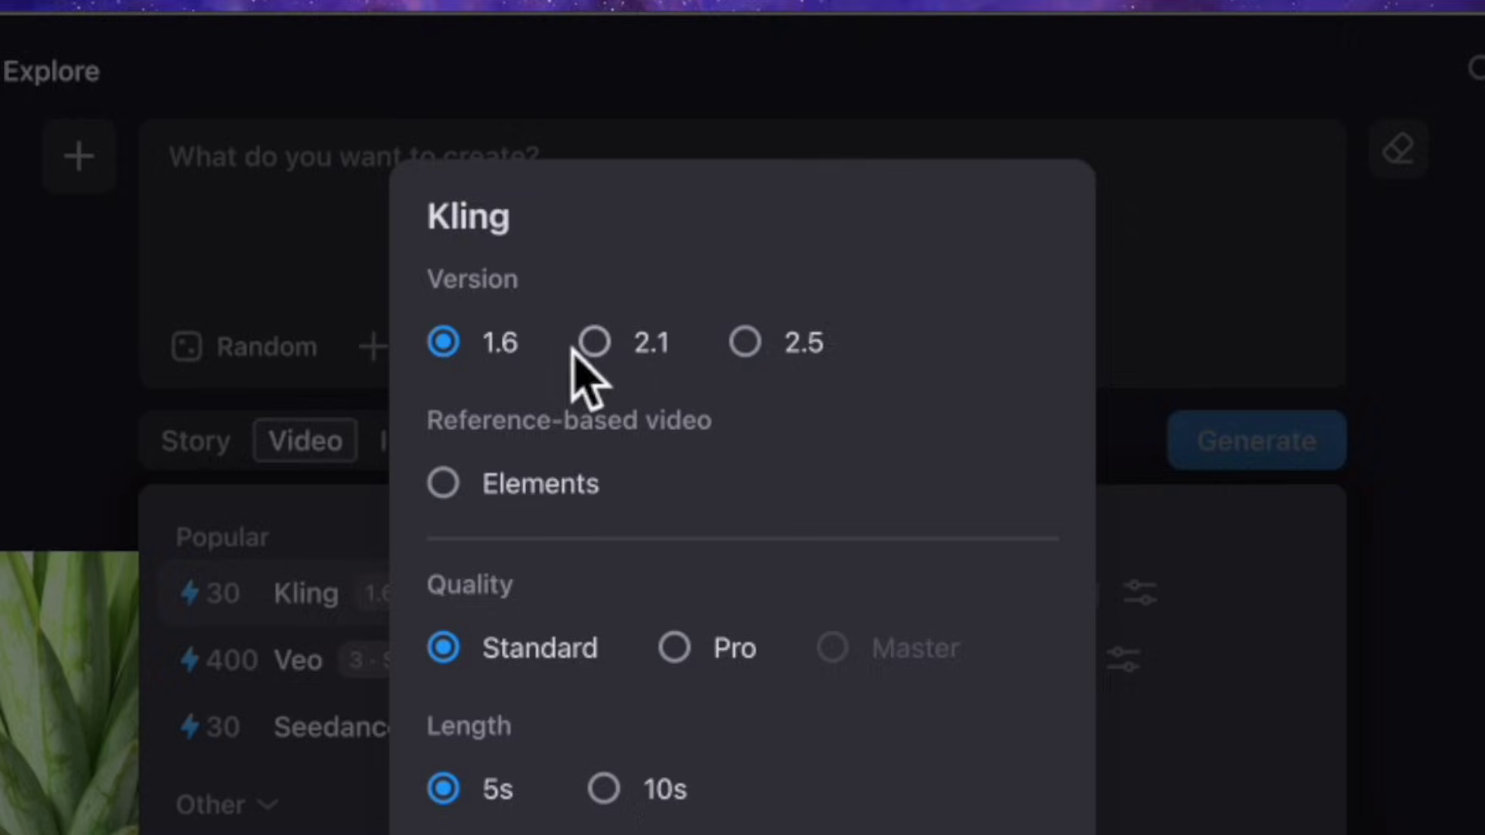
click(594, 342)
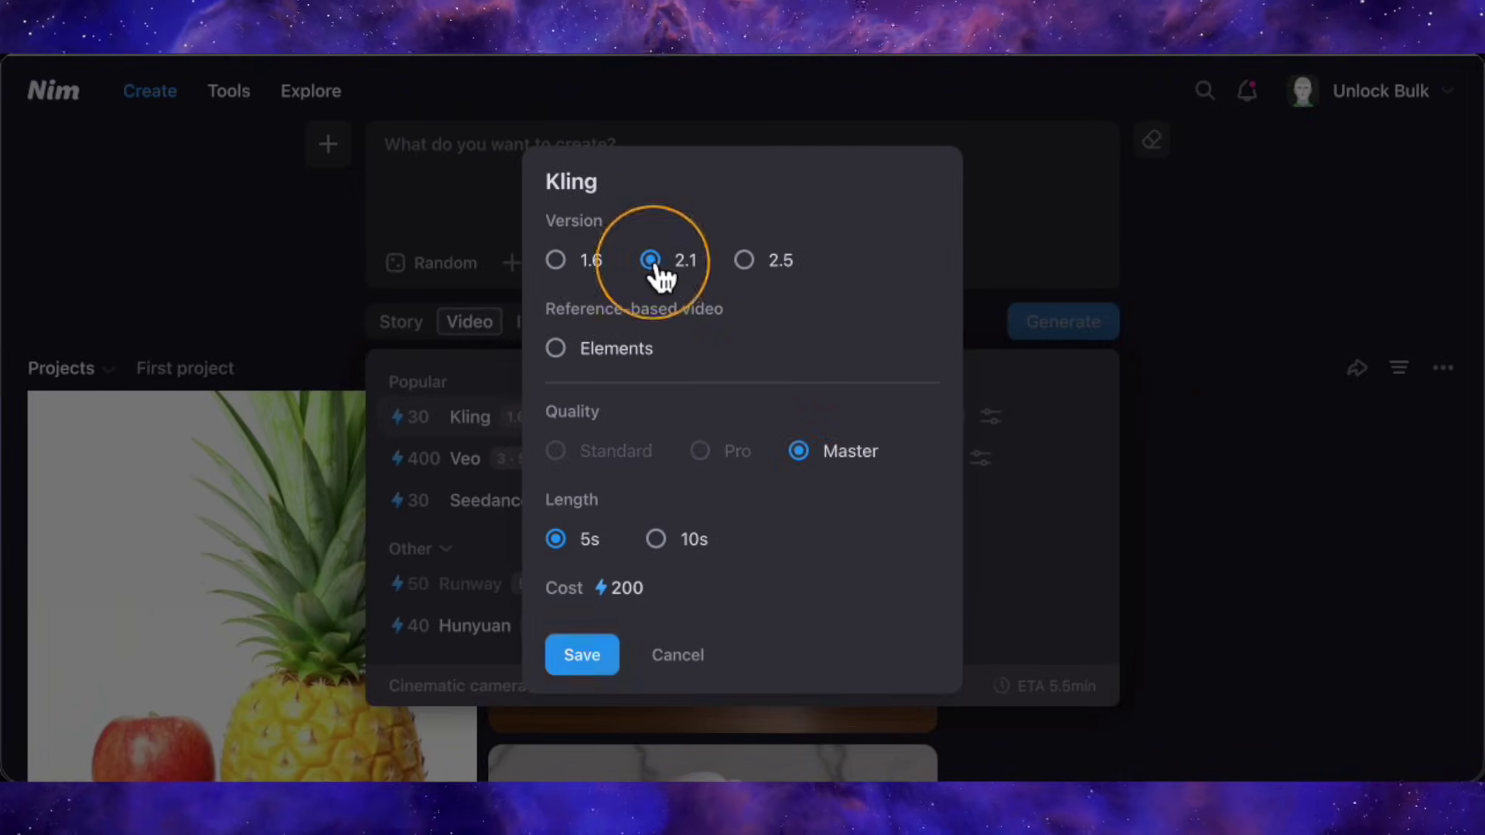
click(744, 263)
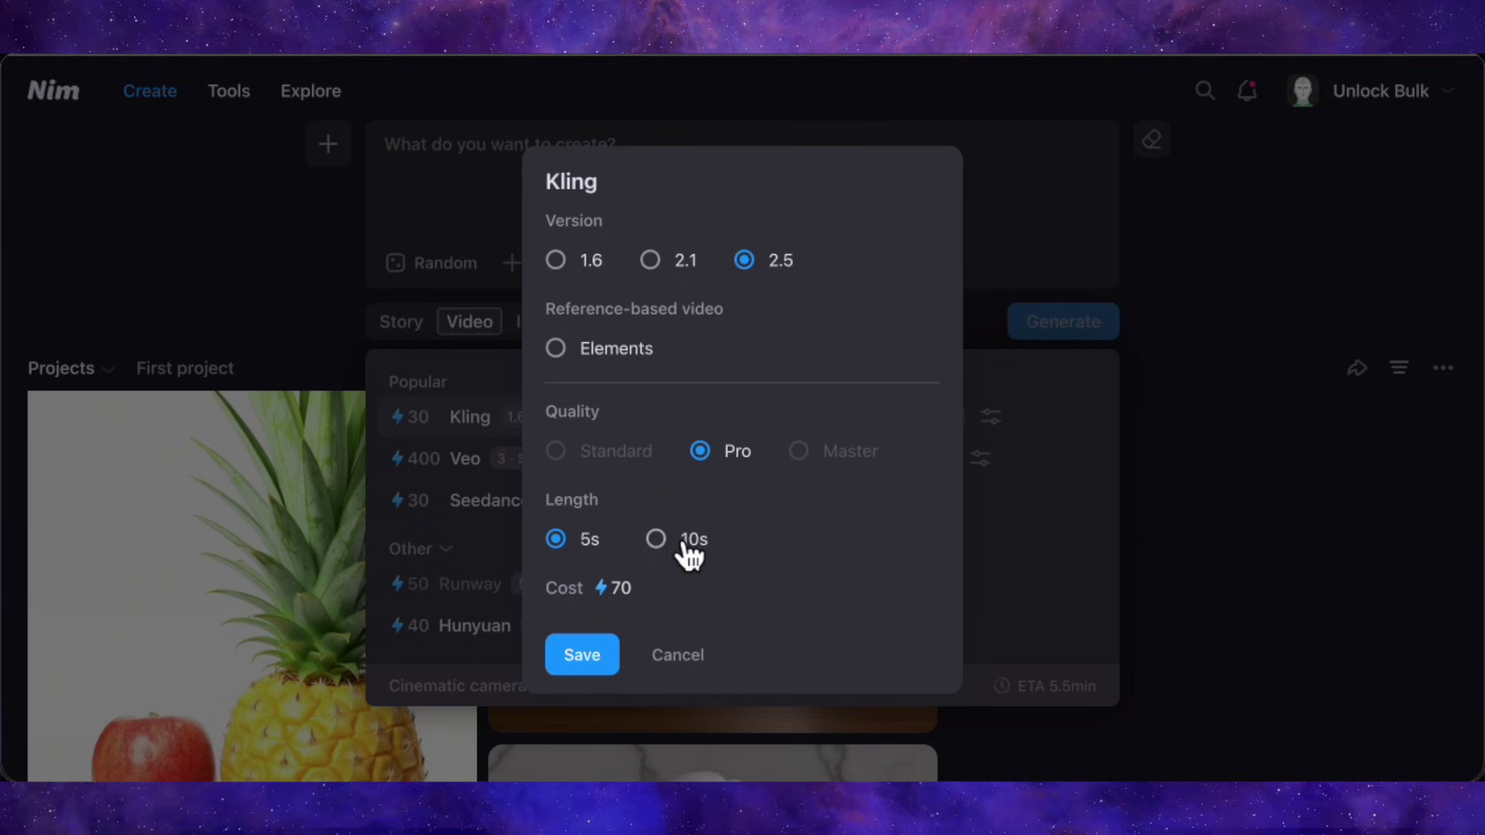
click(657, 542)
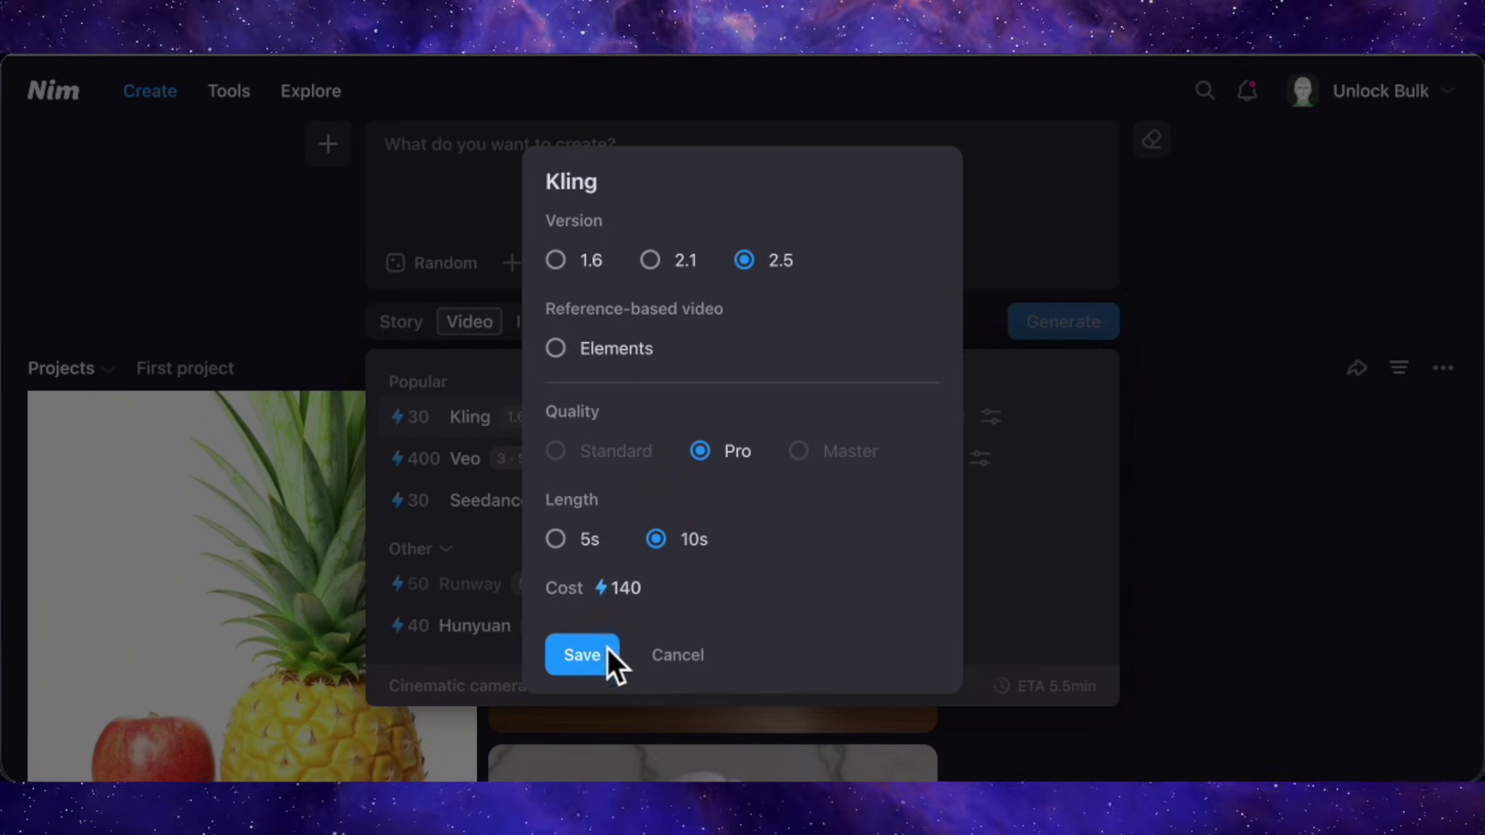
click(588, 656)
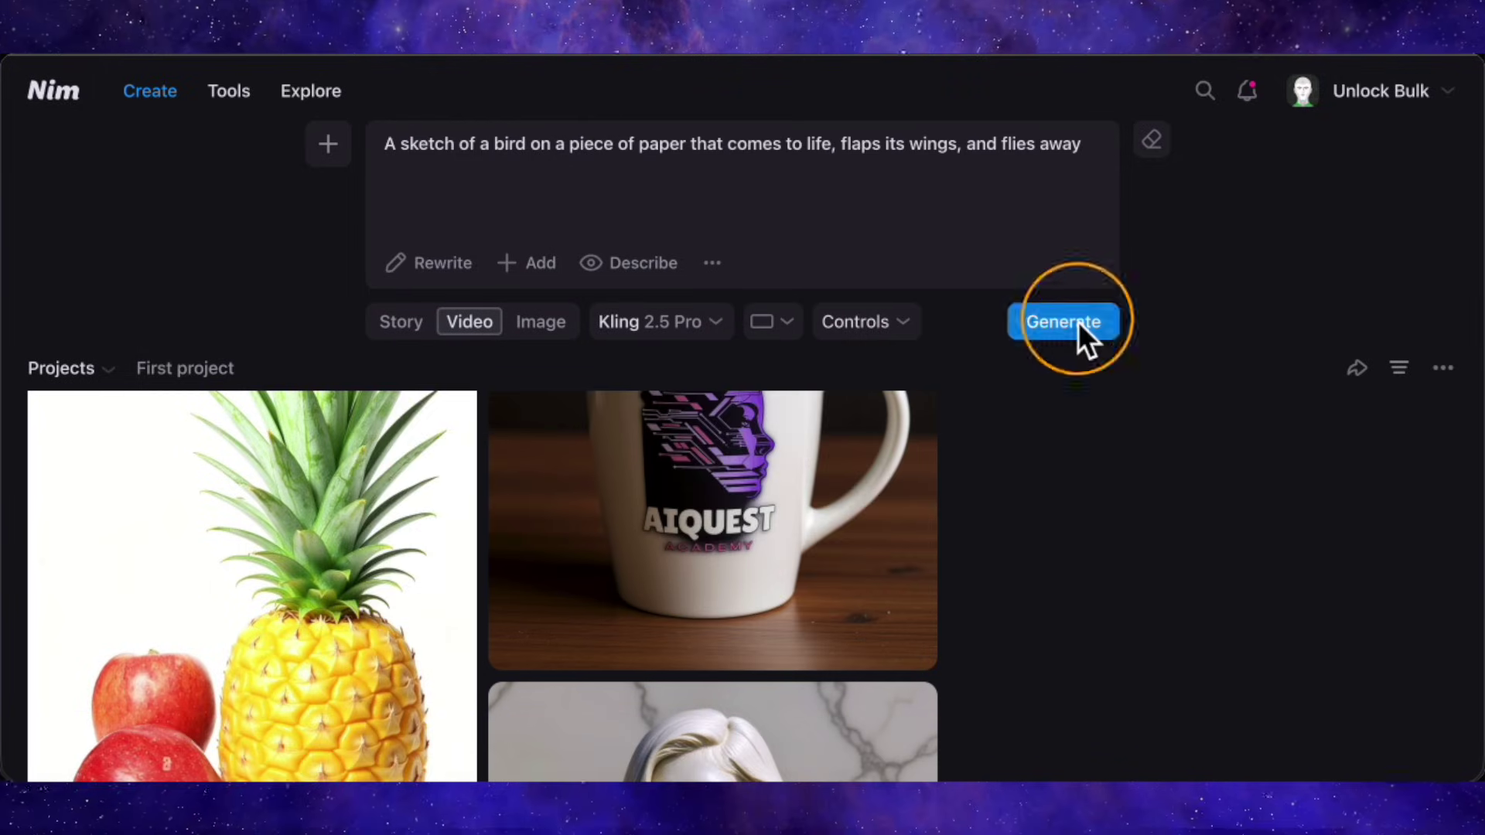
click(1078, 322)
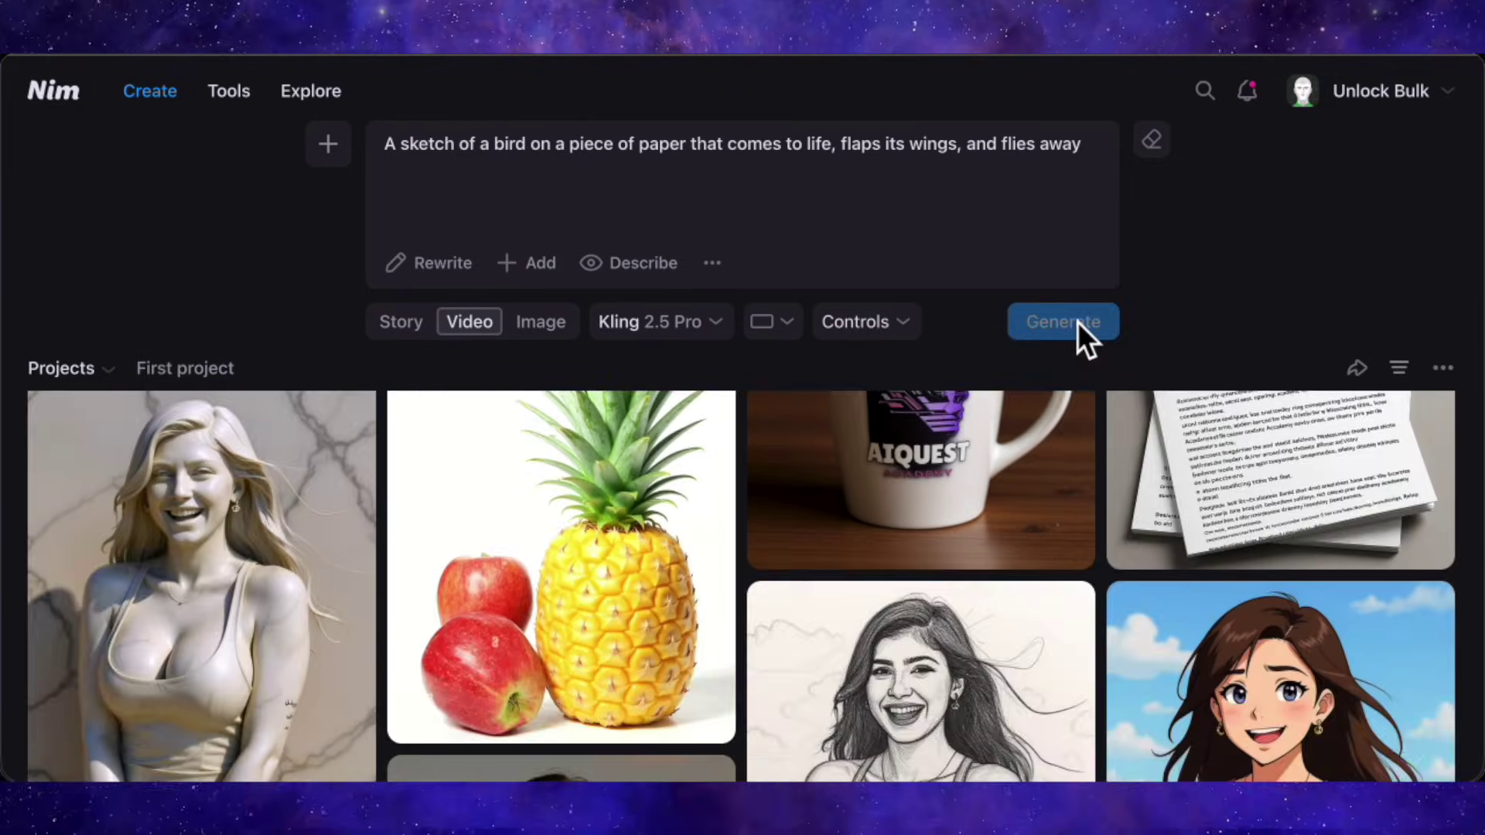
Generate the bird-sketch video with Veo 3 Fast plus sound at 1080p for 150 credits
click(680, 324)
click(433, 466)
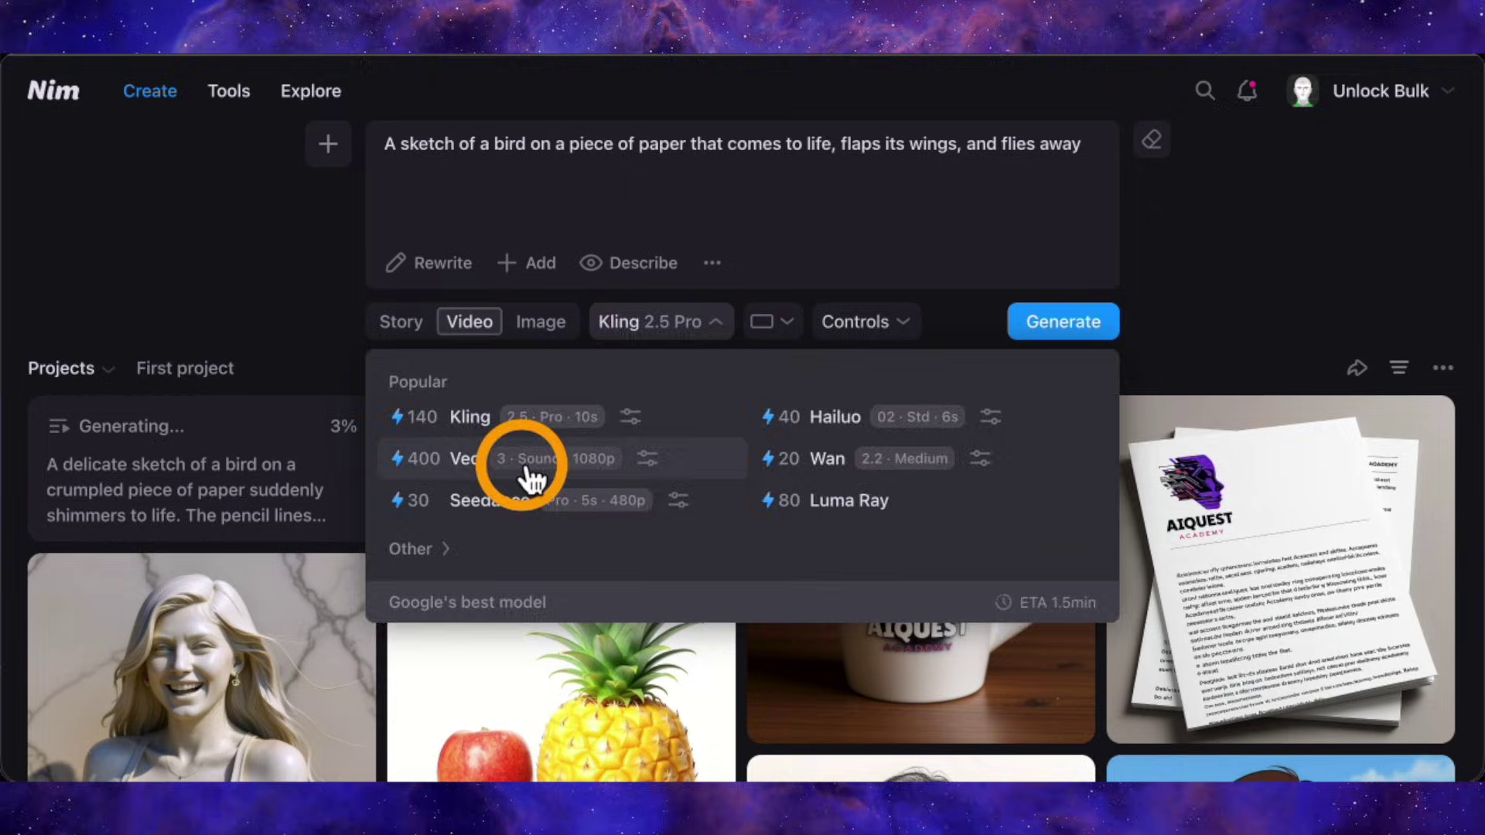
click(872, 322)
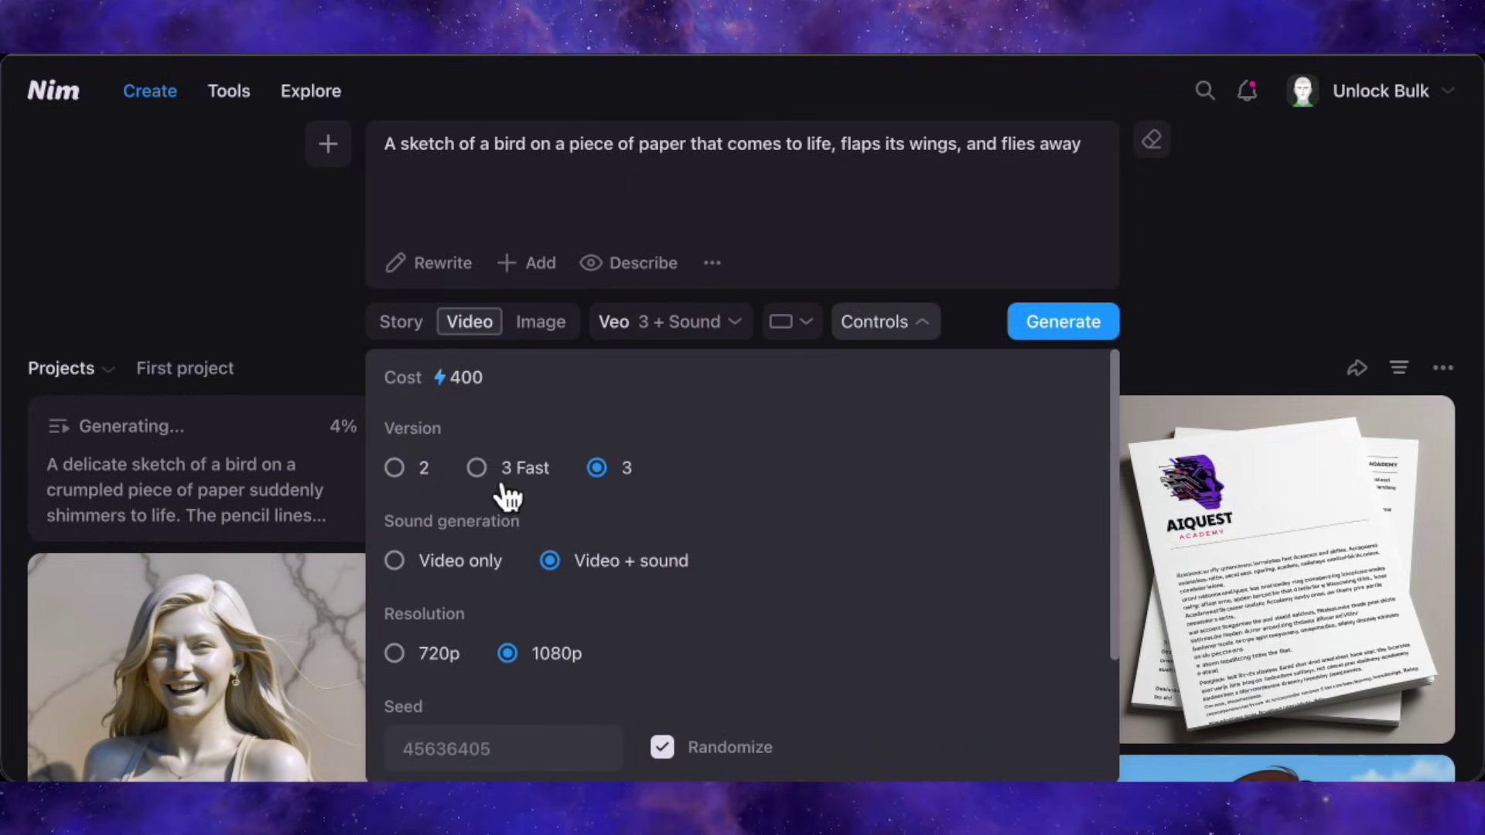
click(477, 467)
click(396, 655)
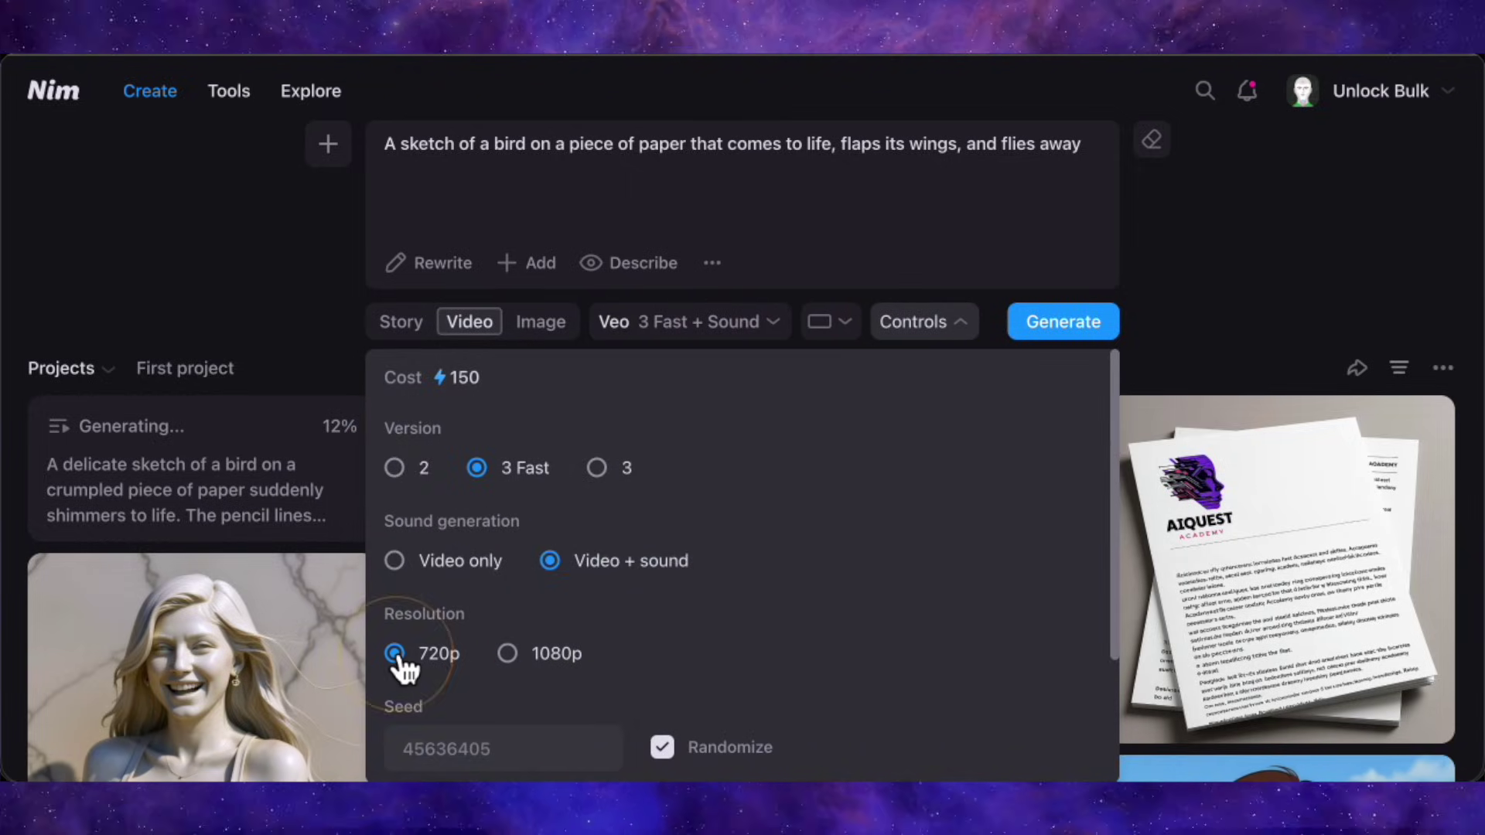
click(512, 655)
scroll(577, 636, down, 2)
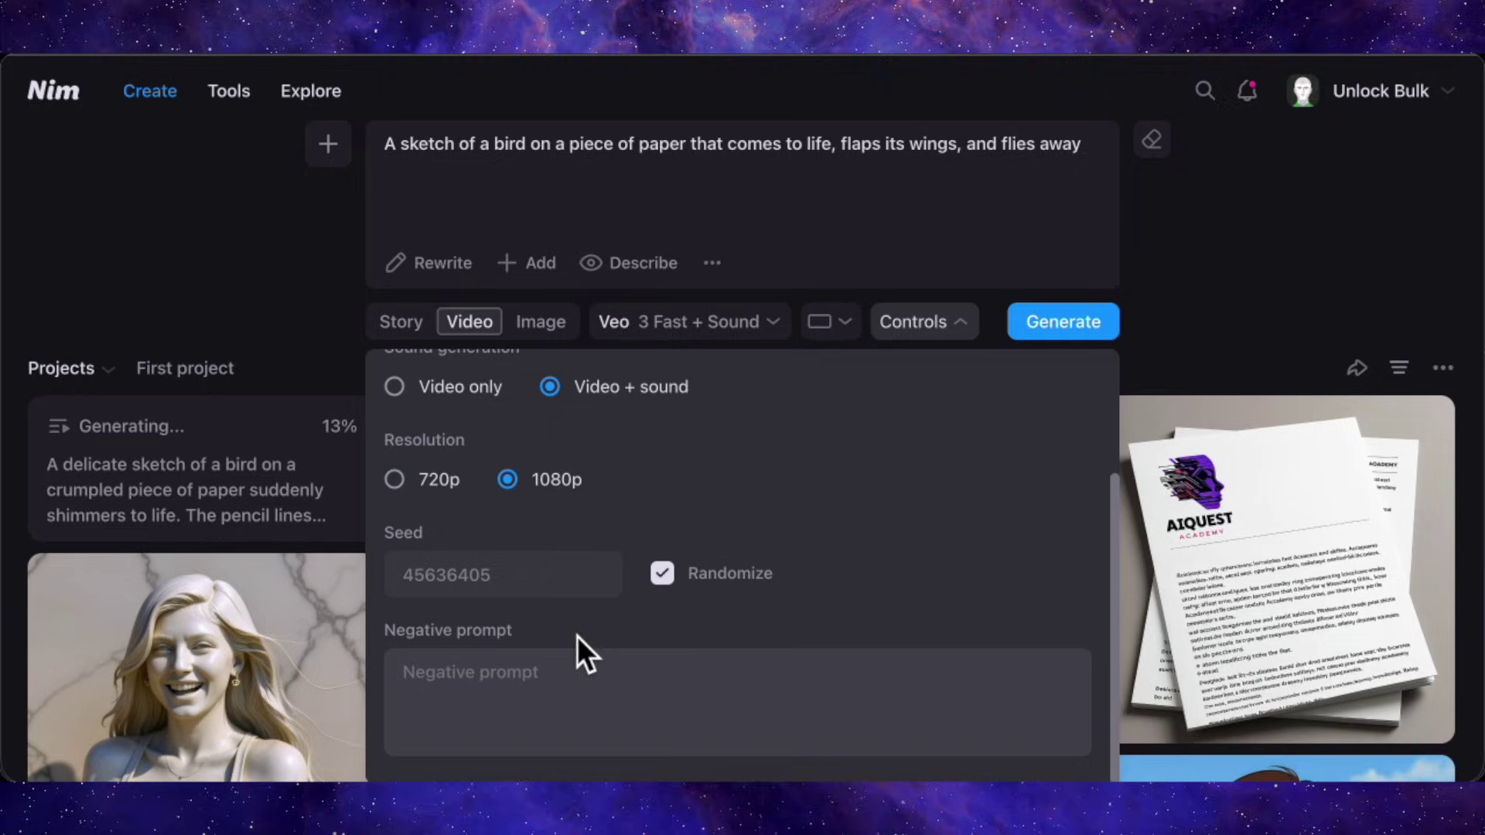
click(482, 680)
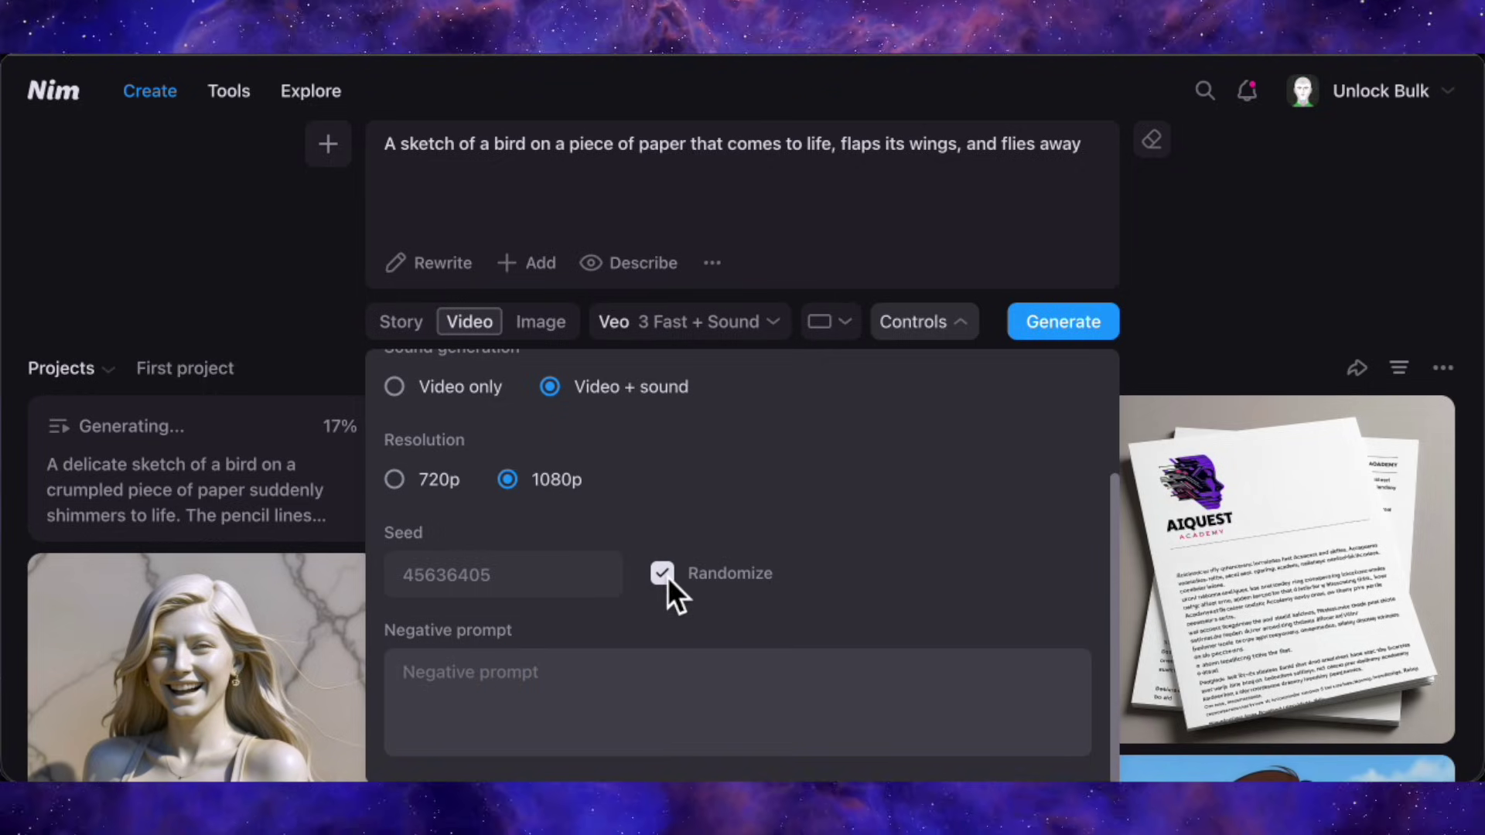
click(977, 309)
click(1076, 323)
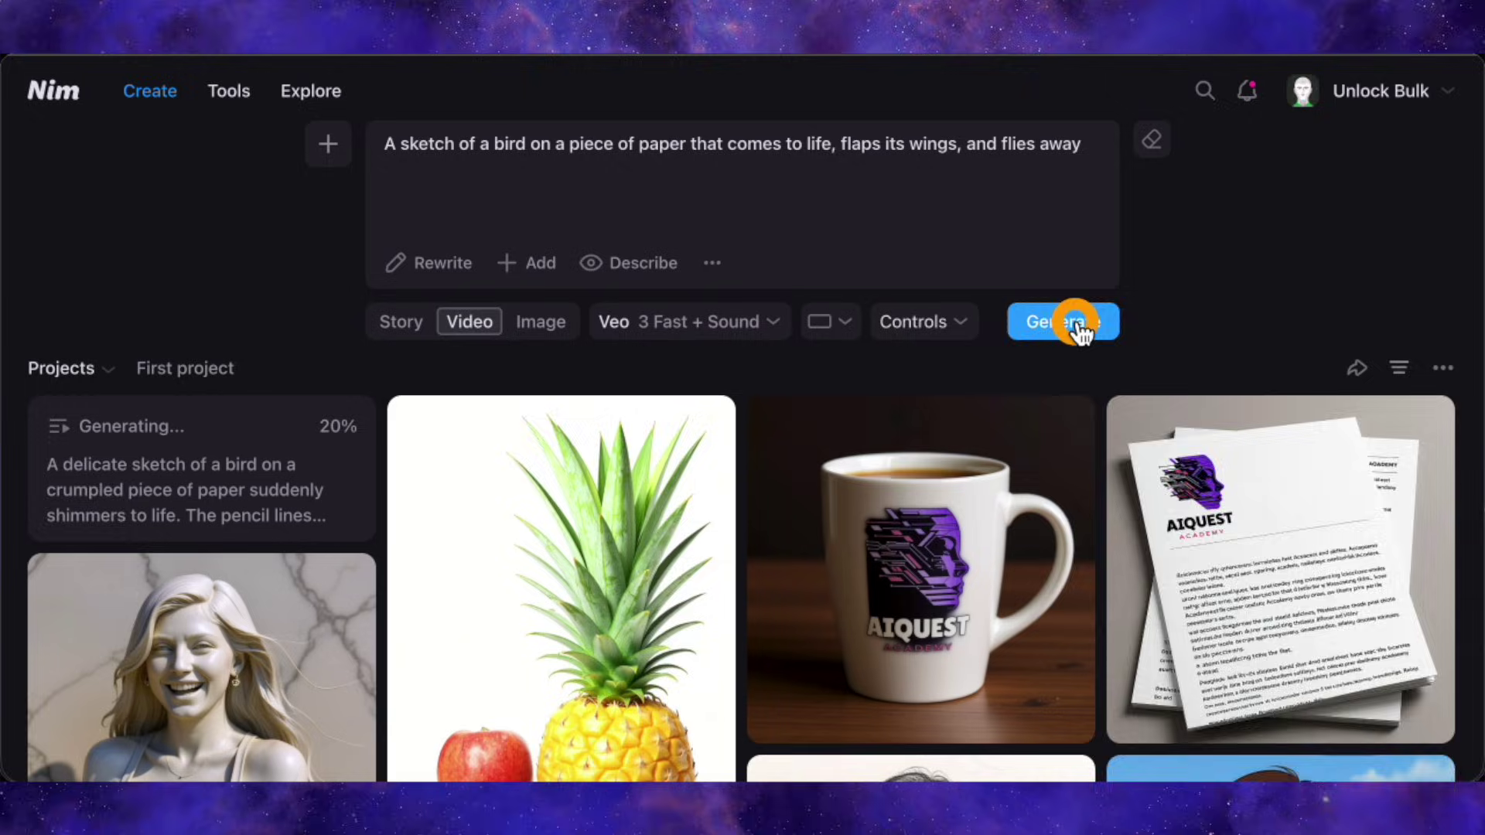
Set Wan to 2.2 High quality and generate the bird-sketch video with it
click(673, 332)
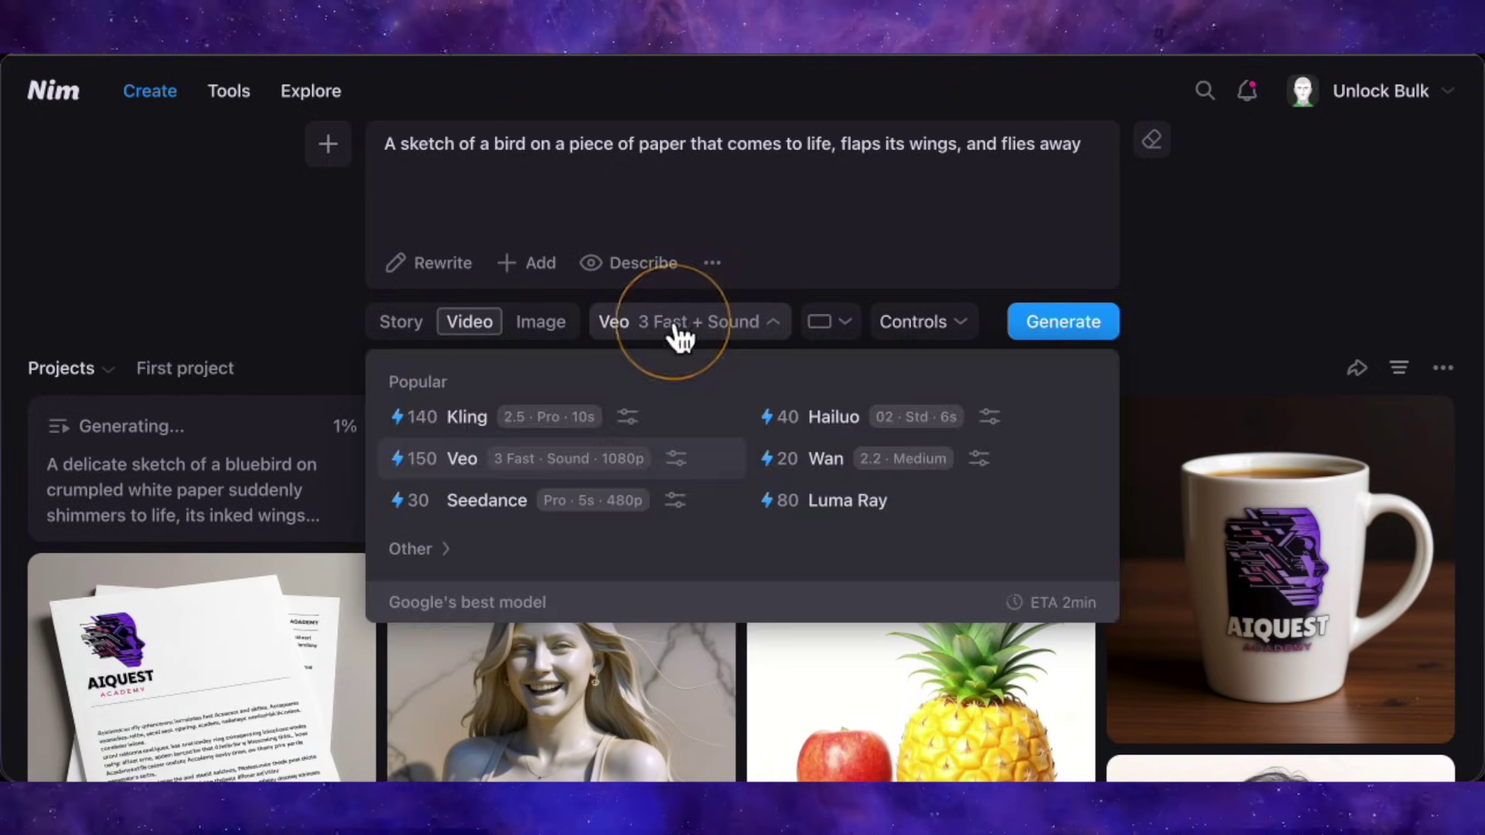
click(979, 470)
click(797, 445)
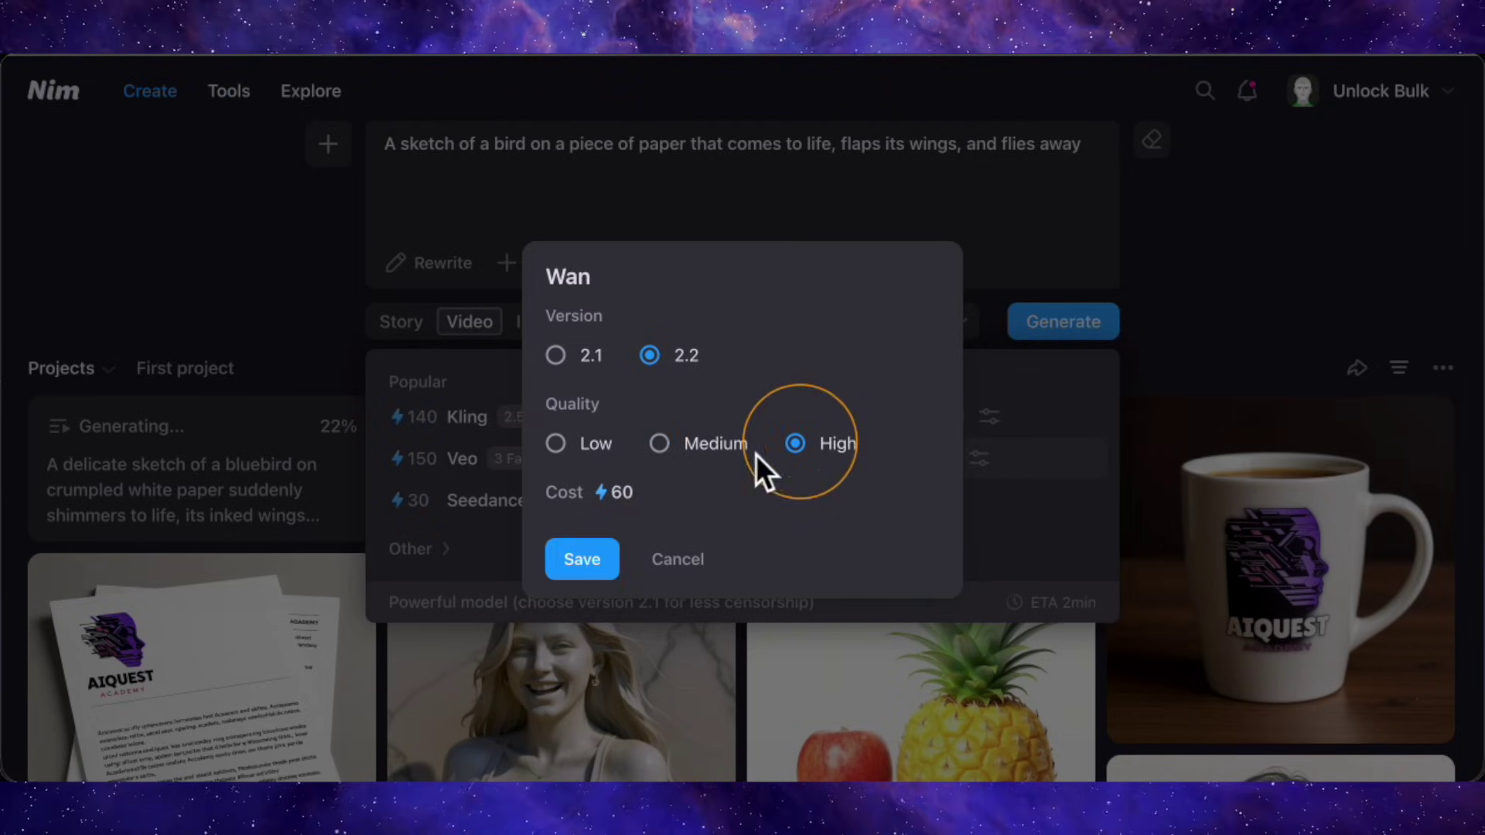
click(600, 563)
click(928, 331)
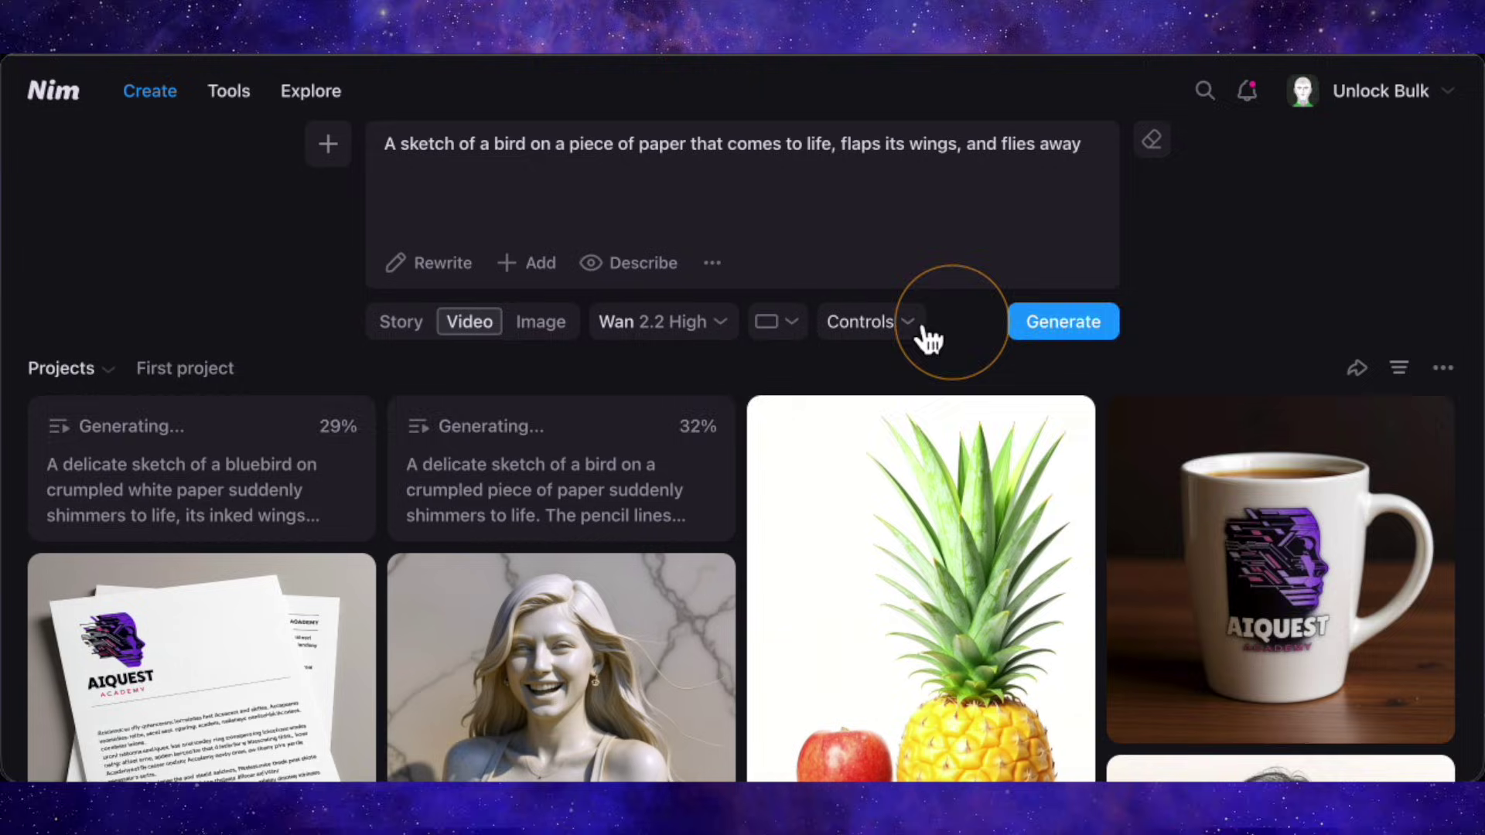
click(1038, 334)
Generate the same bird-sketch video with the Hailuo 02 Pro model
click(719, 324)
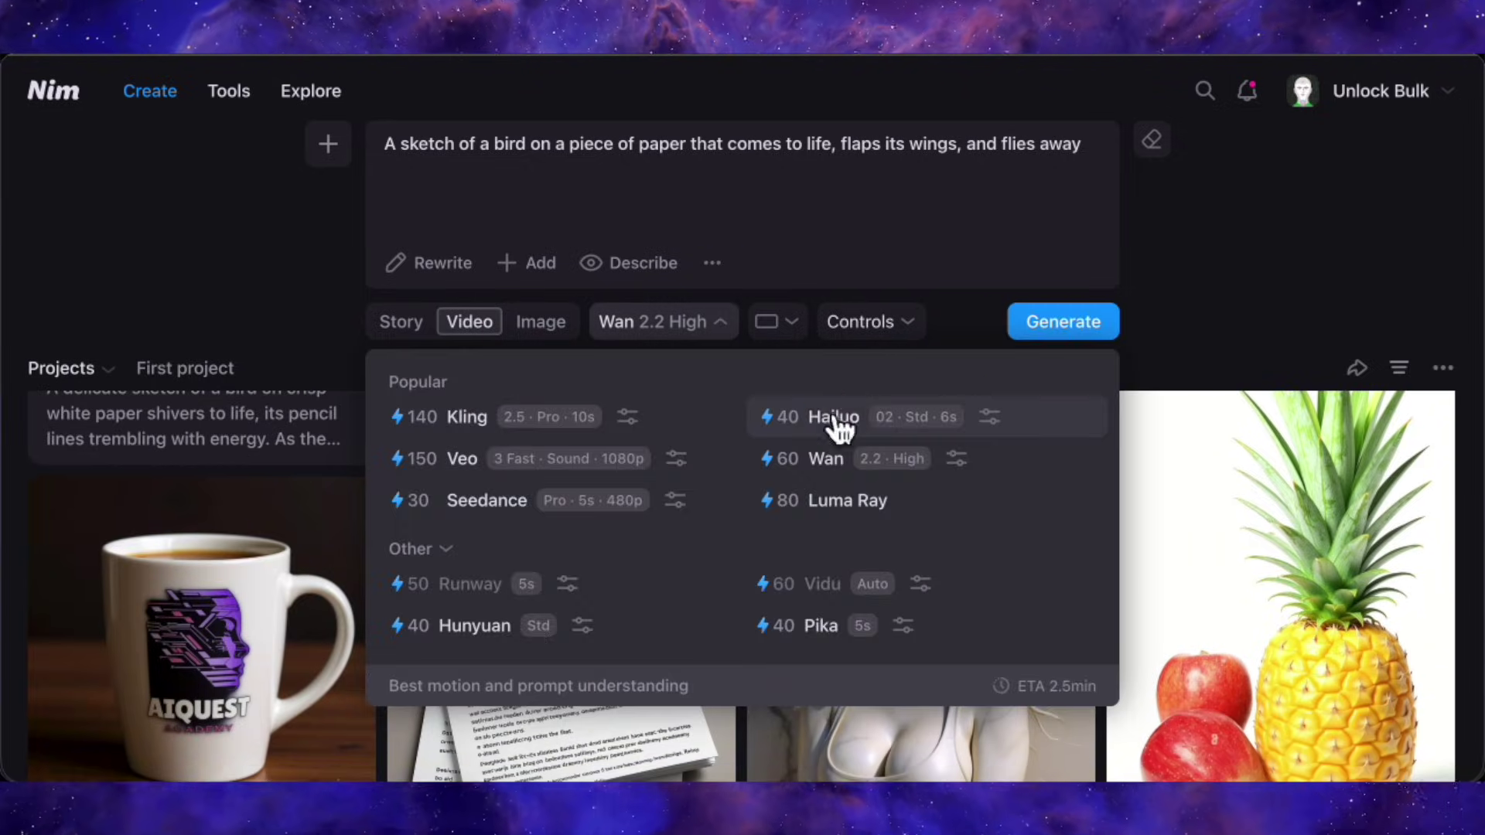
click(839, 425)
click(1073, 329)
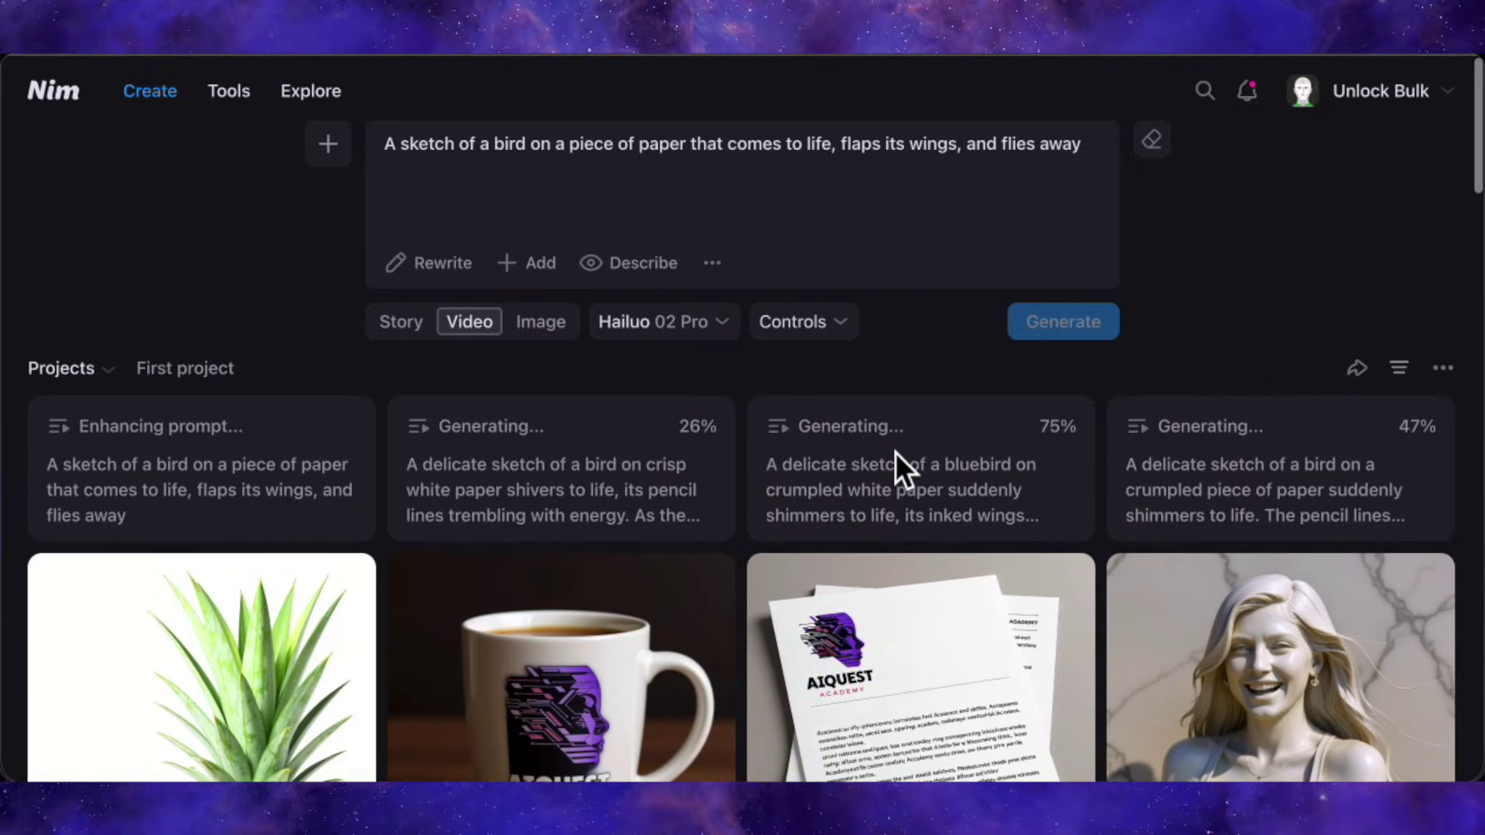
Generate the same bird-sketch video with the Luma Ray model
click(663, 325)
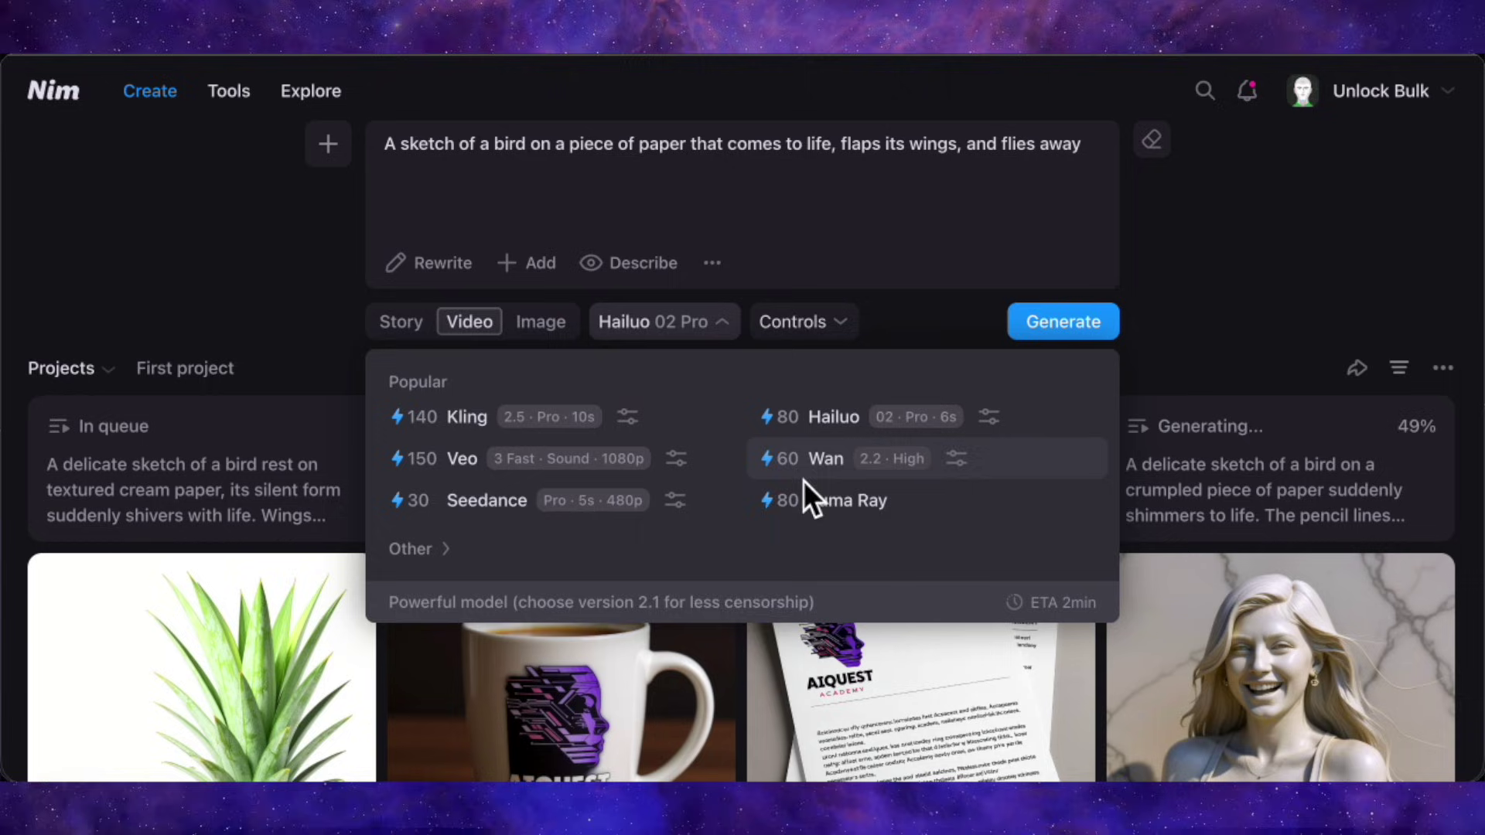
click(826, 512)
click(1040, 331)
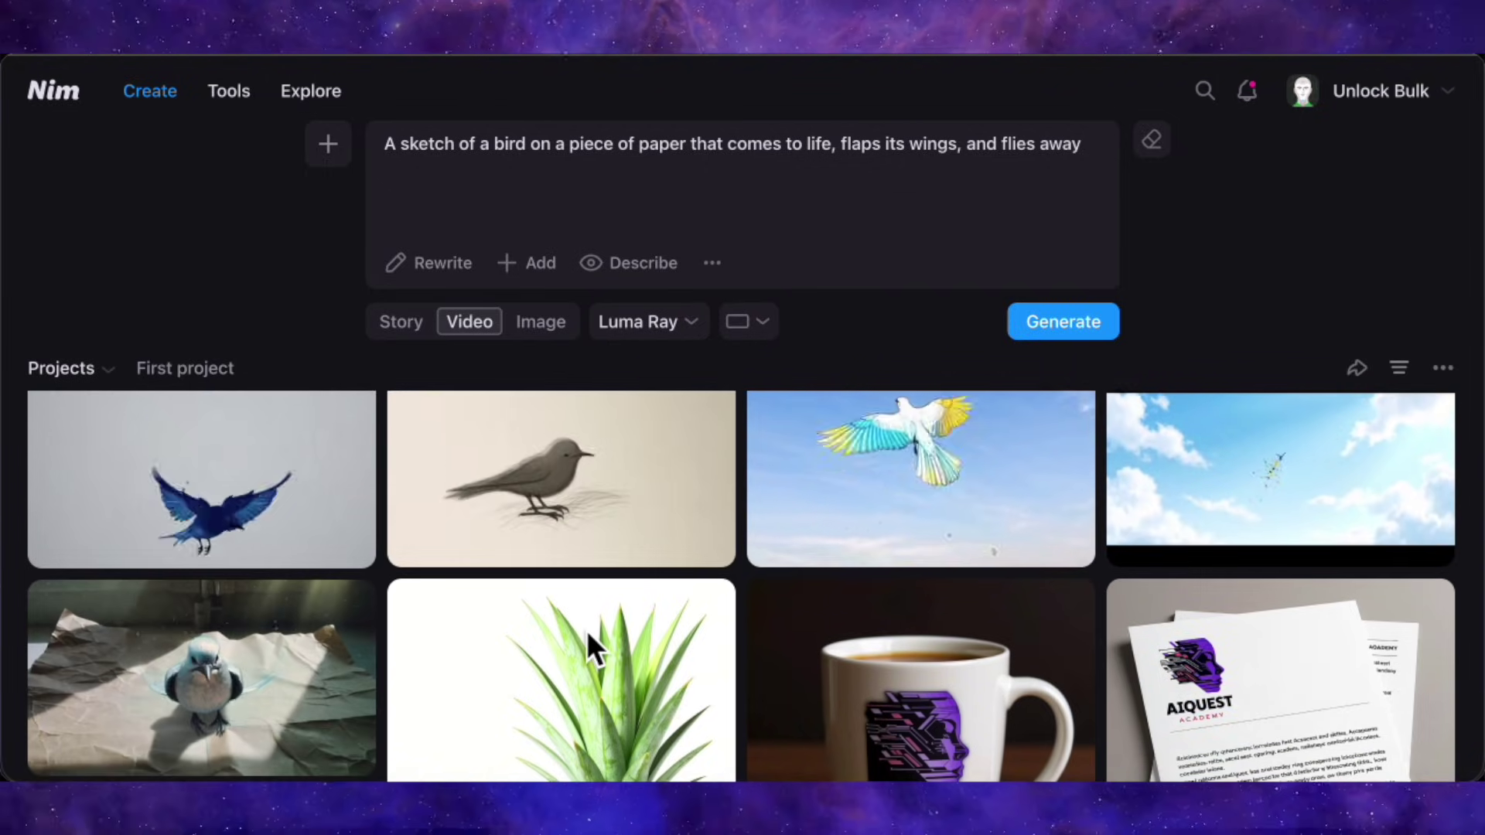
click(206, 663)
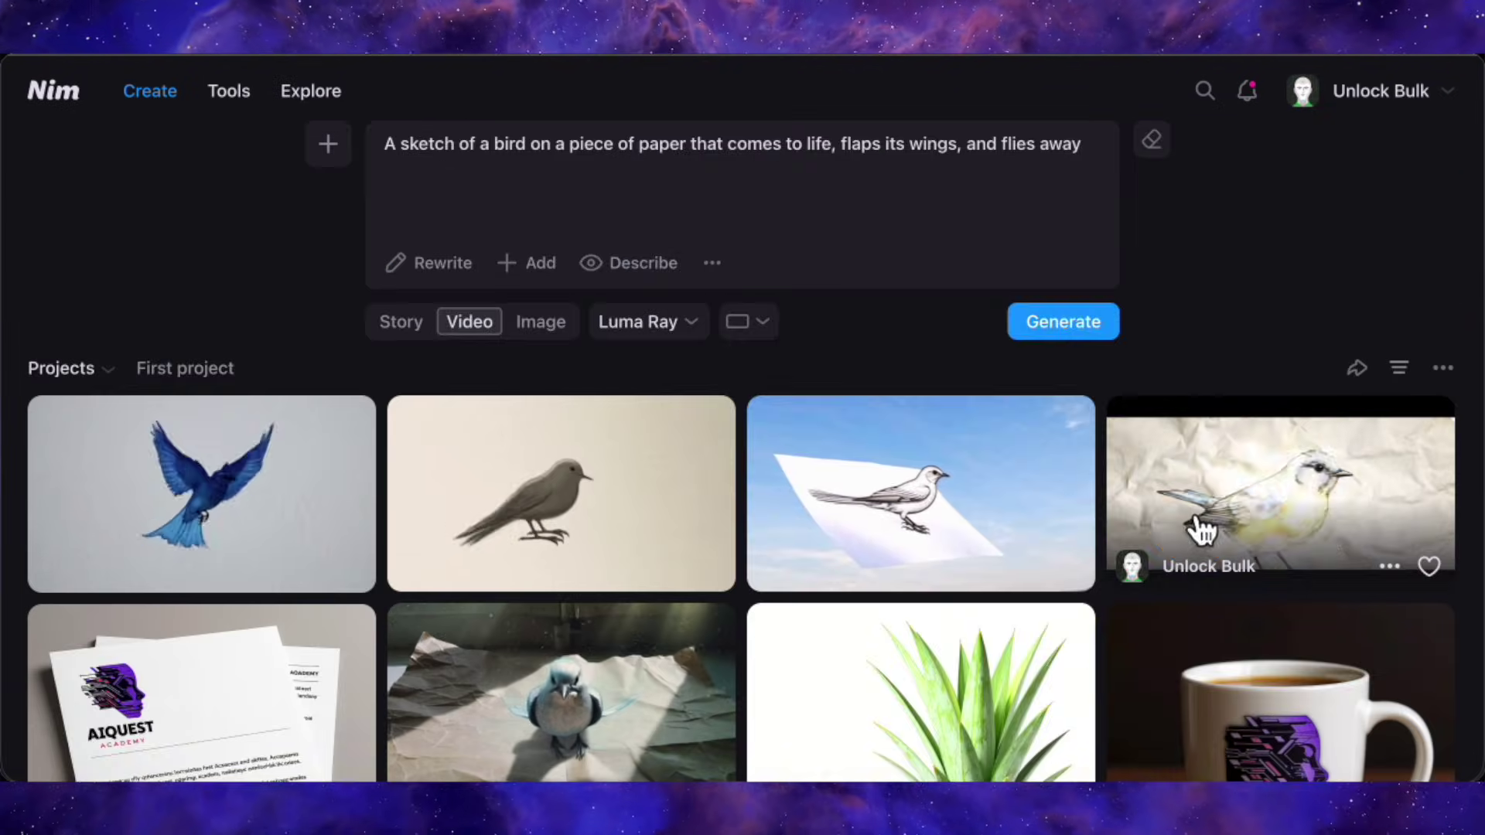
click(1201, 531)
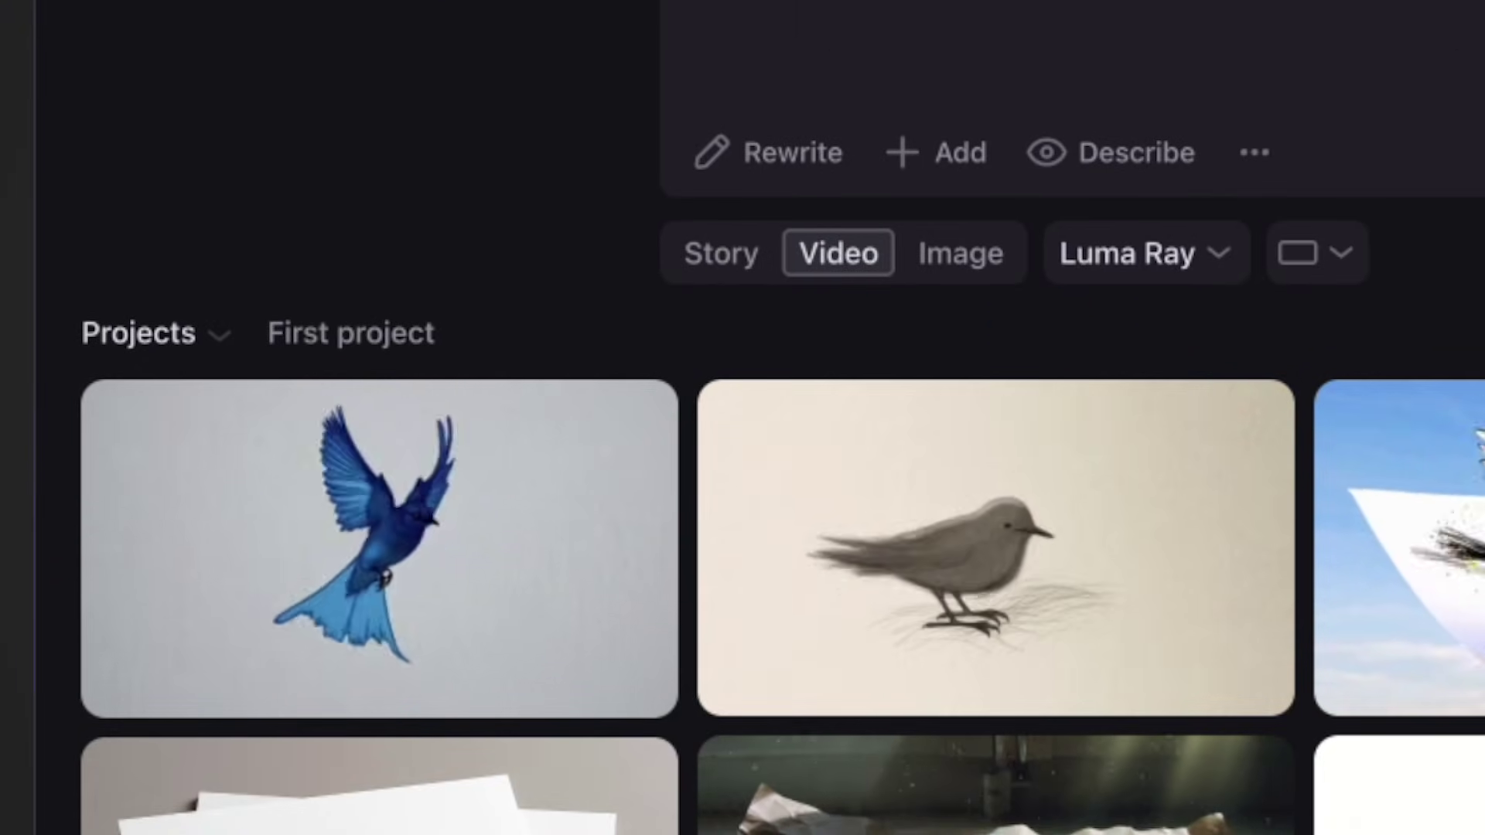
mouse_move(1064, 648)
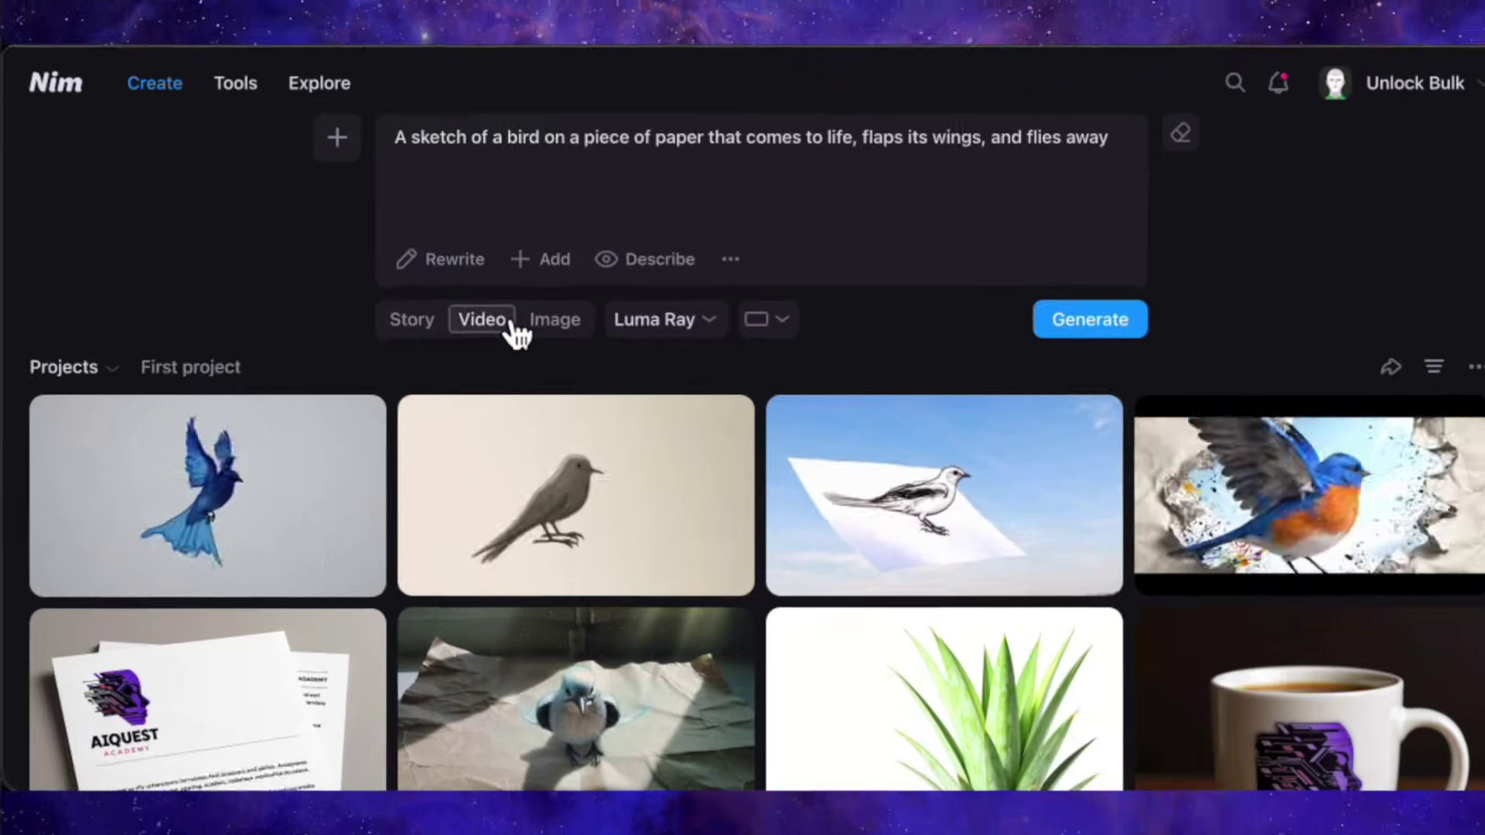
click(1226, 520)
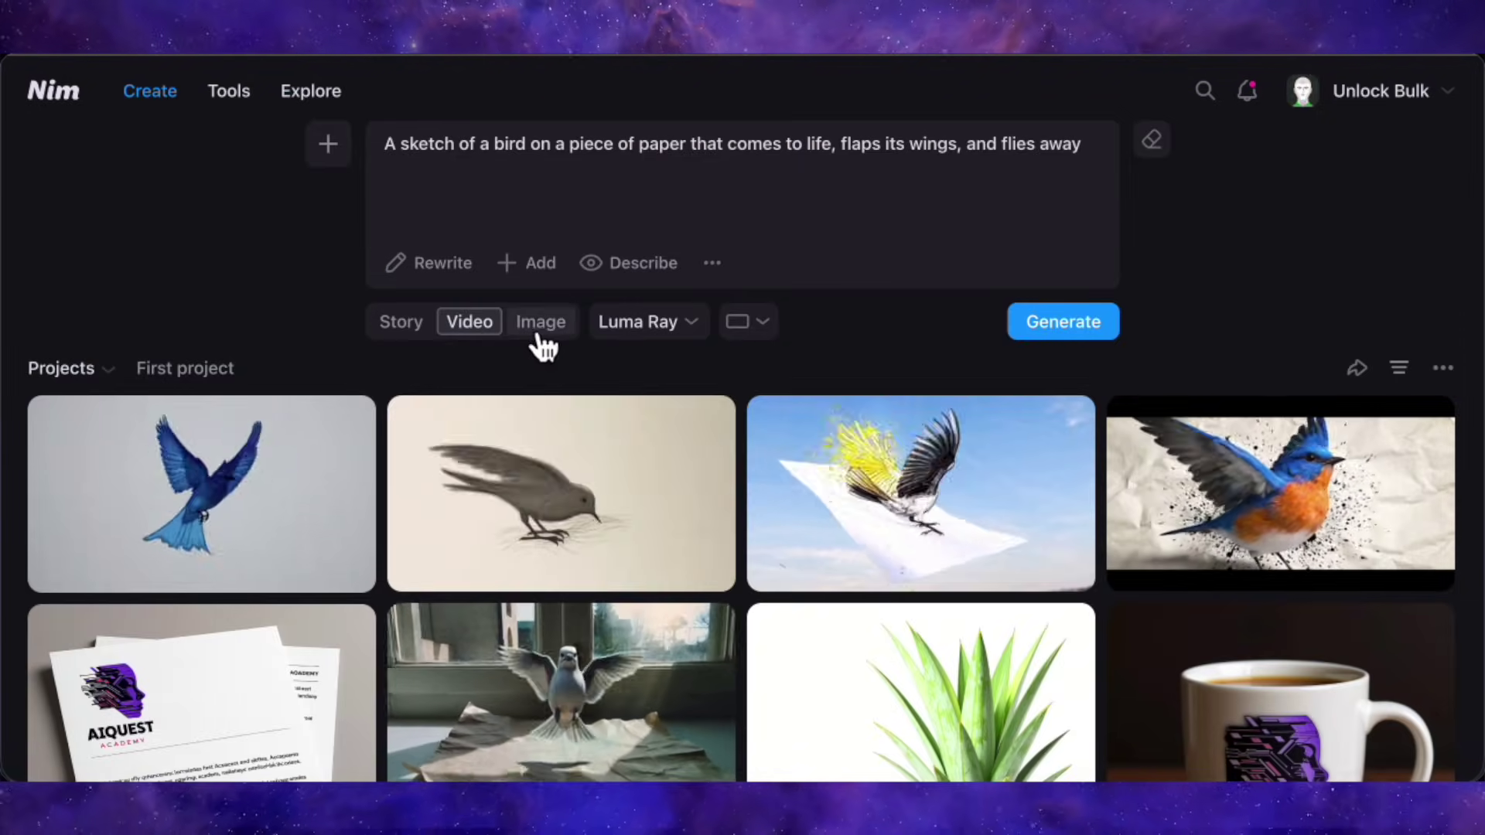
In Image mode, check GPT Image's quality settings, then open Flux's settings (Pro, 8 credits)
click(541, 329)
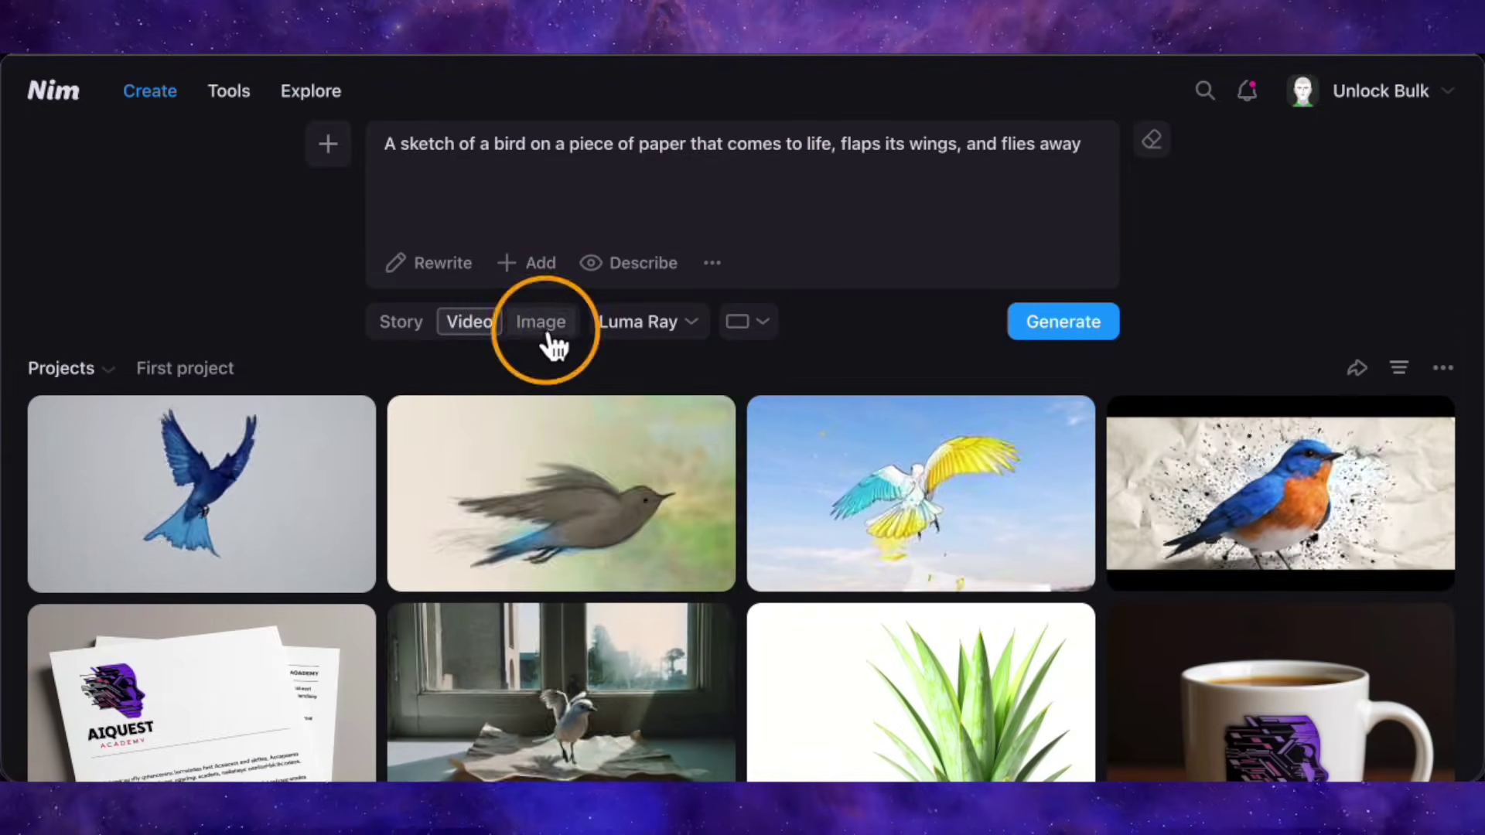
click(652, 325)
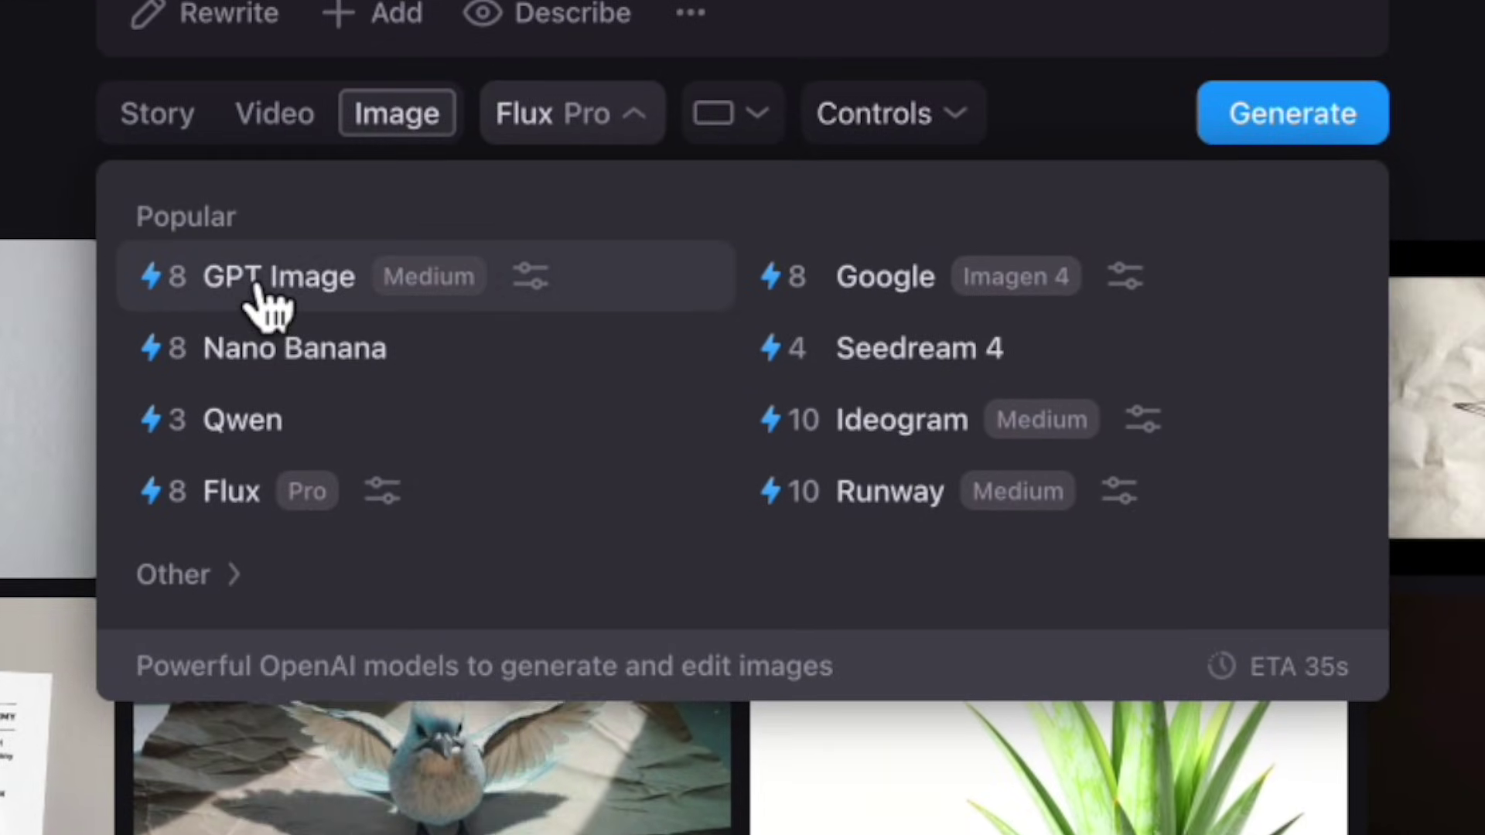
click(529, 276)
key(Escape)
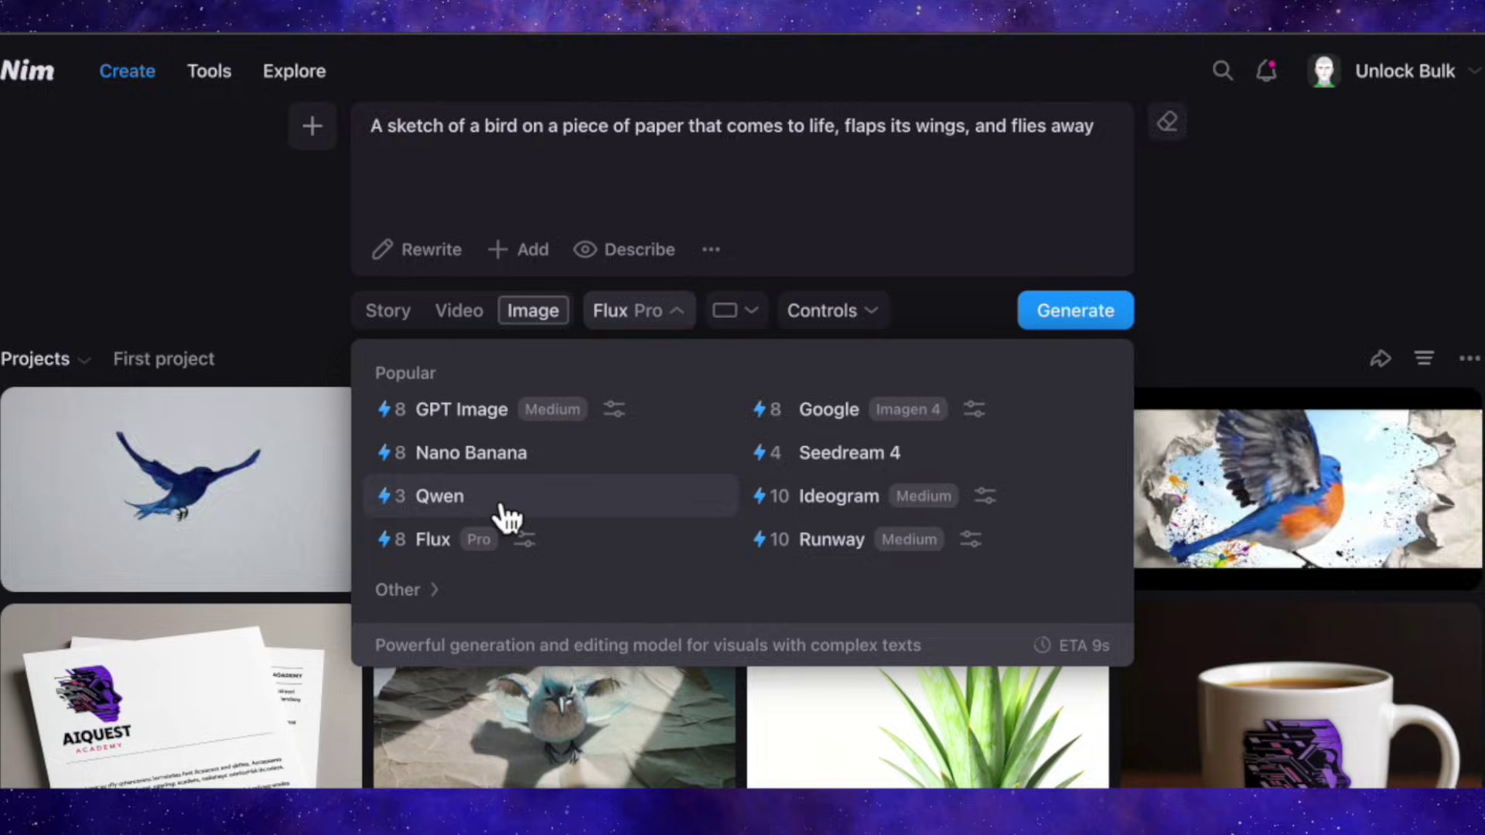
click(533, 544)
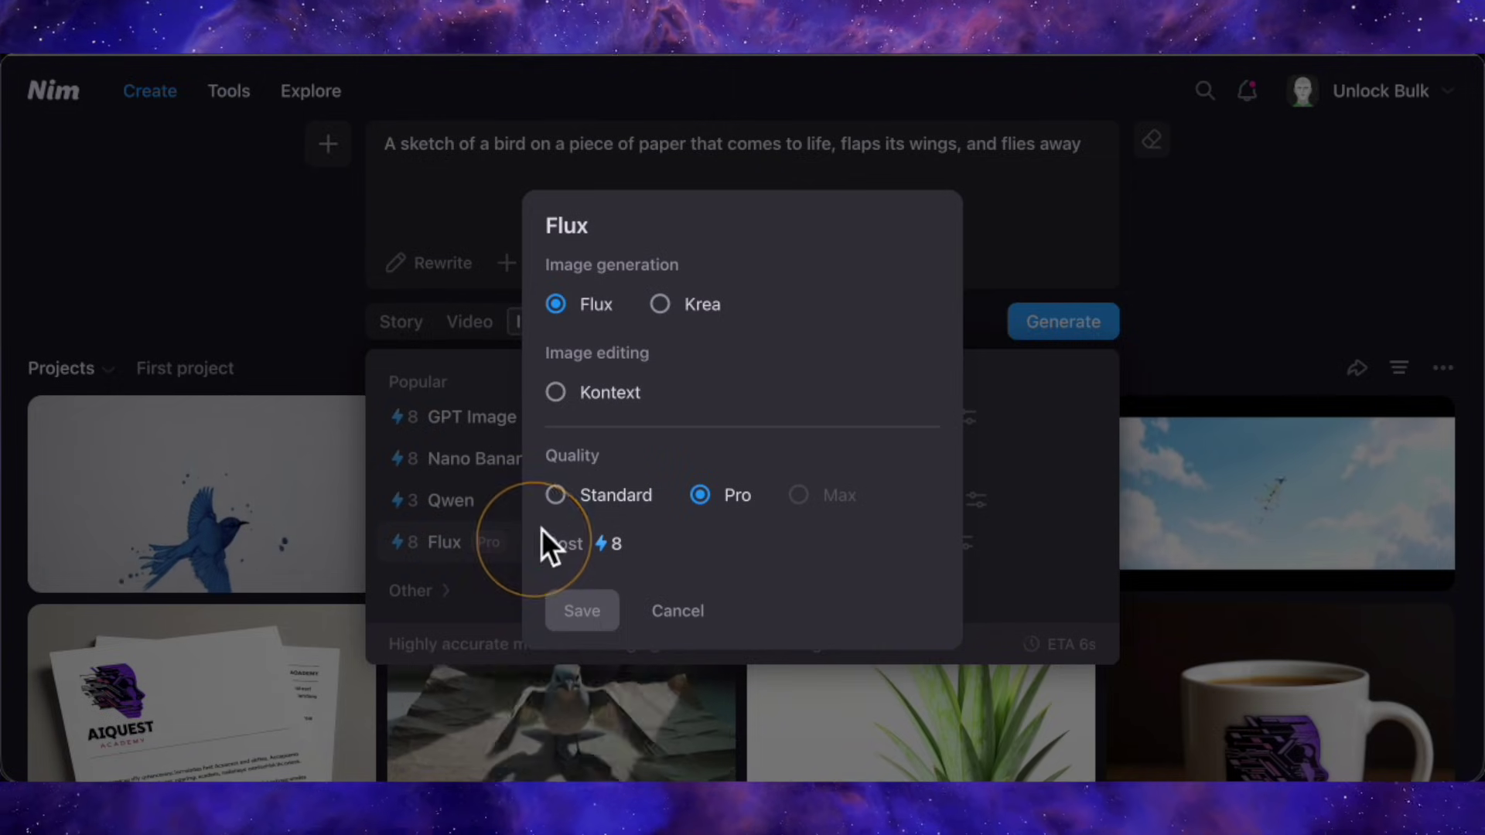